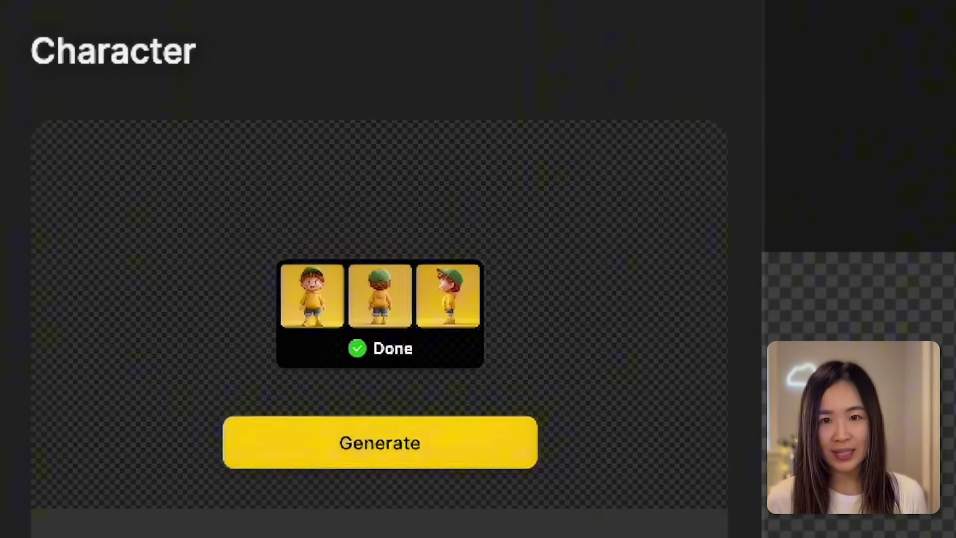
Generate new scenes of the cartoon boy from his finished character sheet.
{"action": "left_click", "coordinate": [446, 450]}
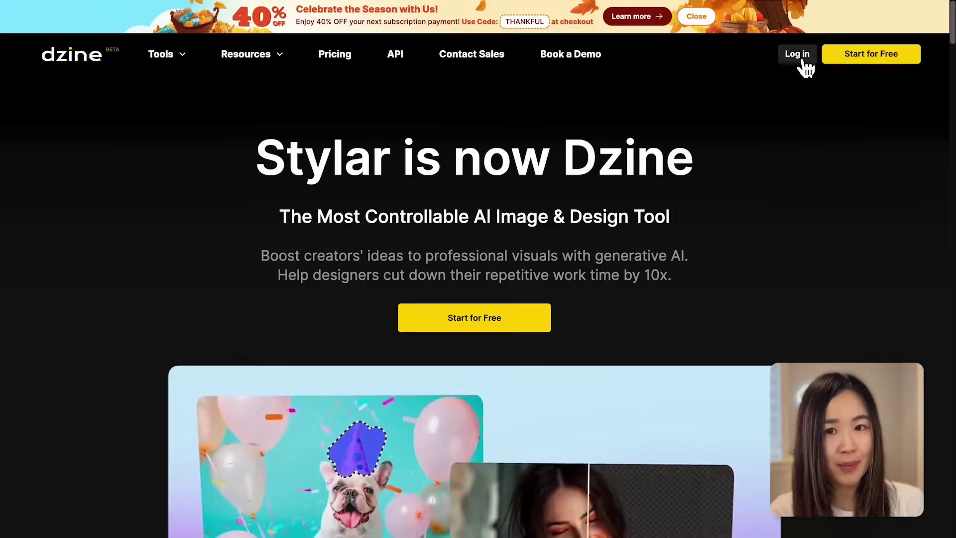
Sign in to Dzine with Google and create a blank 1536×1536 project.
{"action": "left_click", "coordinate": [801, 57]}
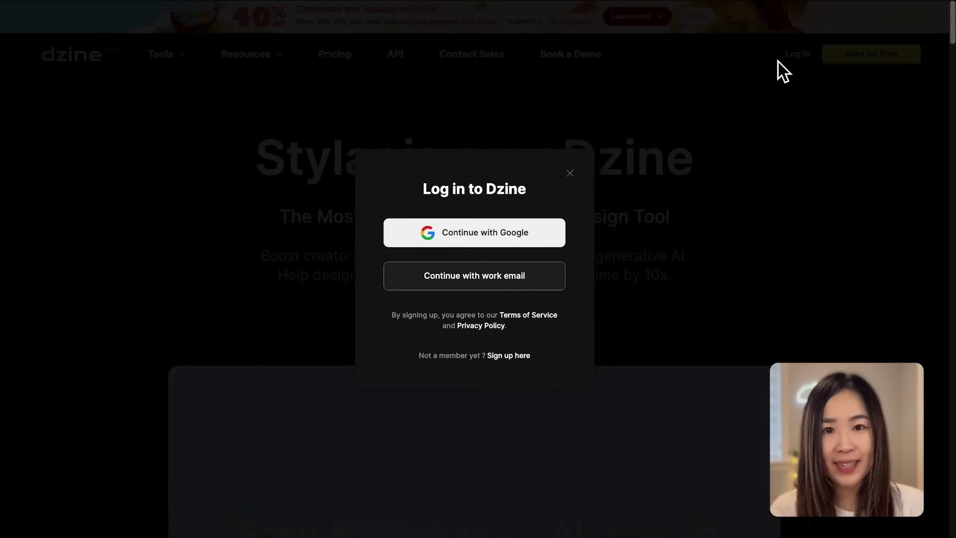
{"action": "left_click", "coordinate": [525, 241]}
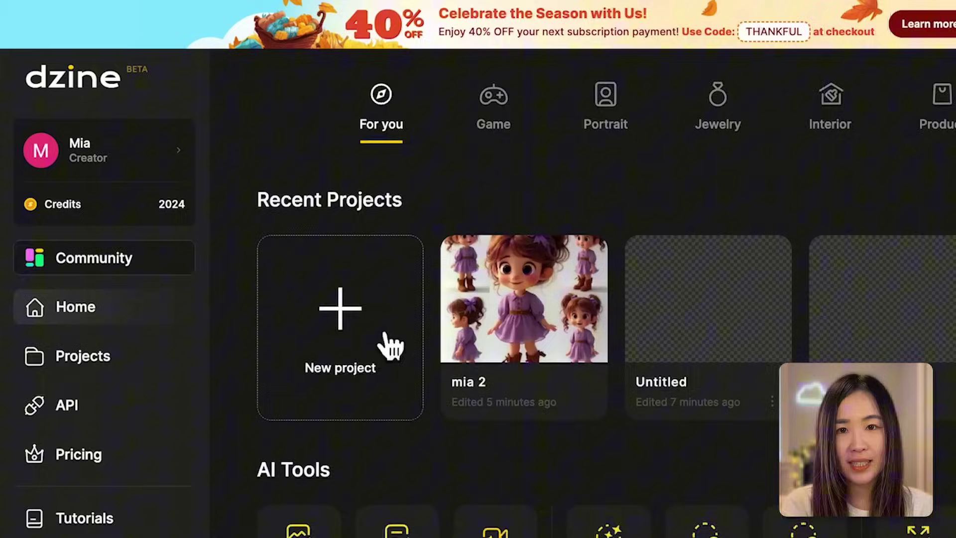
{"action": "left_click", "coordinate": [368, 381]}
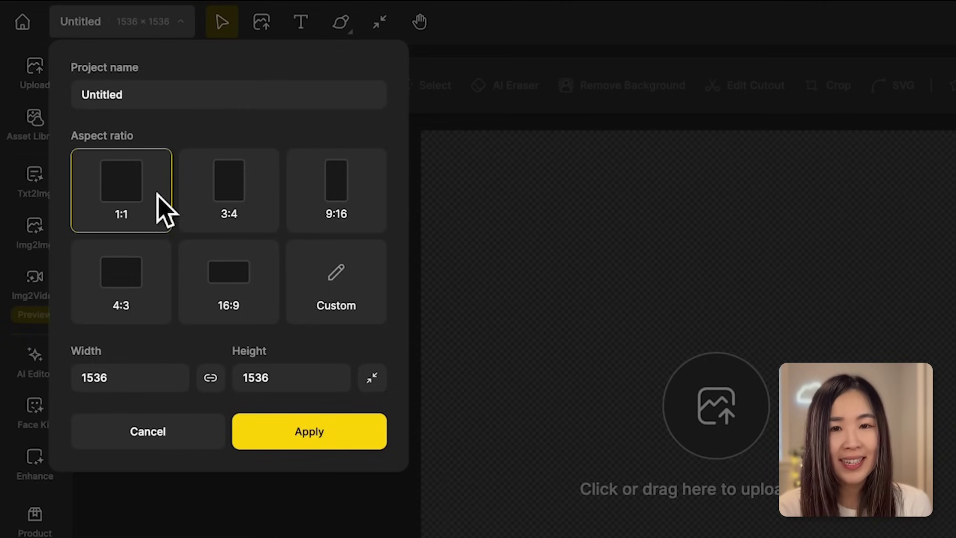
{"action": "left_click", "coordinate": [321, 441]}
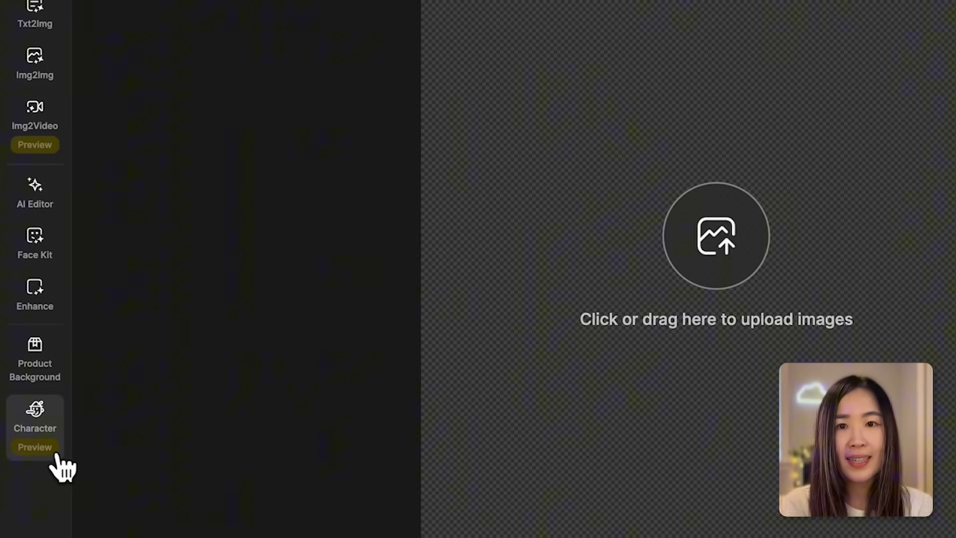
{"action": "left_click", "coordinate": [58, 456]}
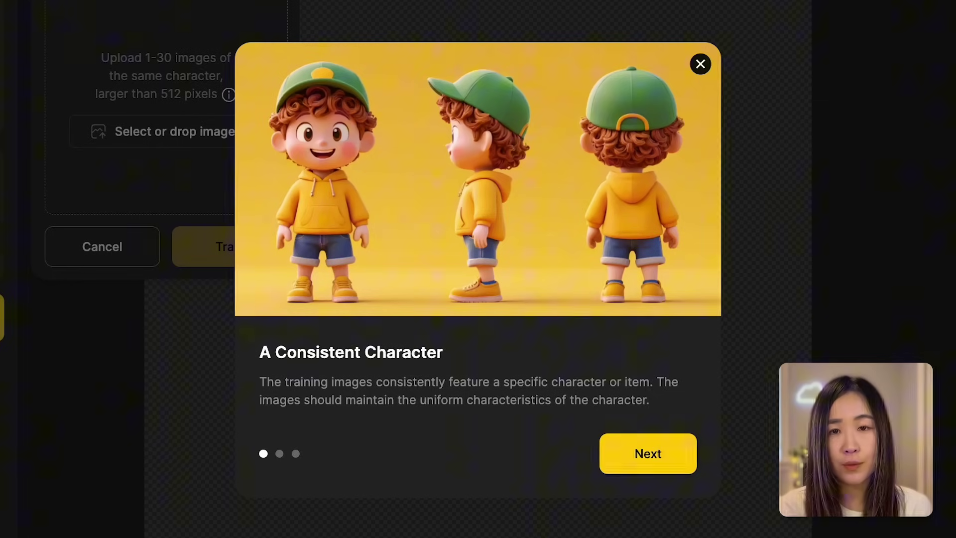
{"action": "left_click", "coordinate": [664, 468]}
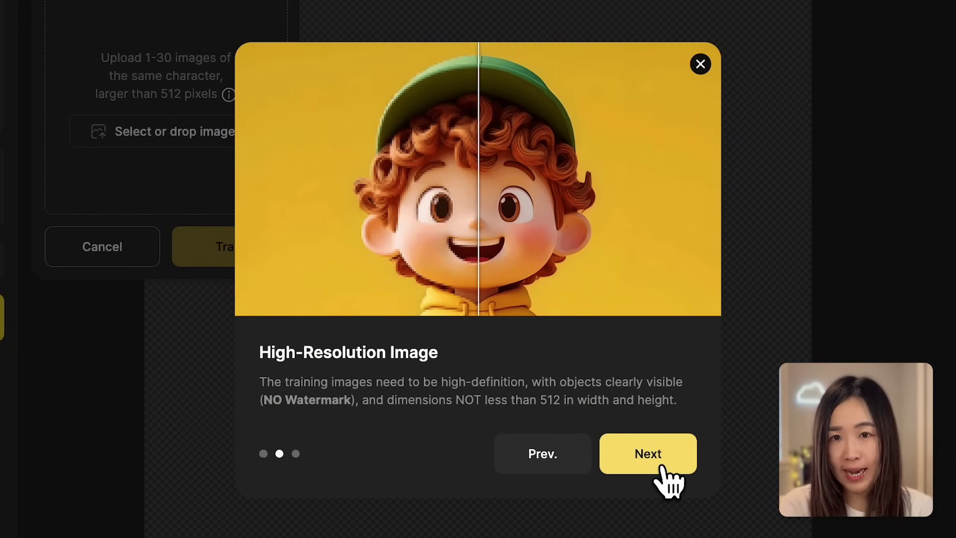
{"action": "left_click", "coordinate": [663, 468]}
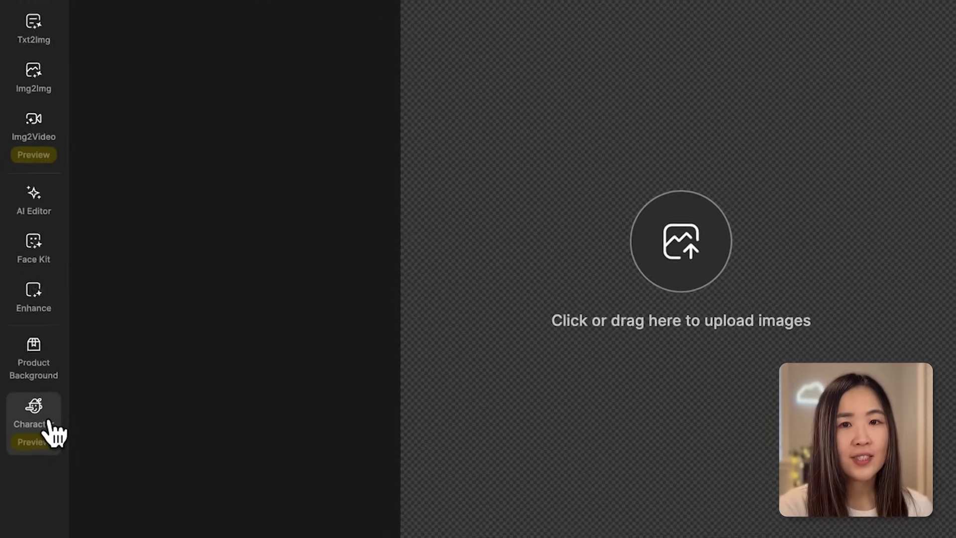
Start a new Character Sheet and paste the girl's description as the prompt.
{"action": "left_click", "coordinate": [39, 415]}
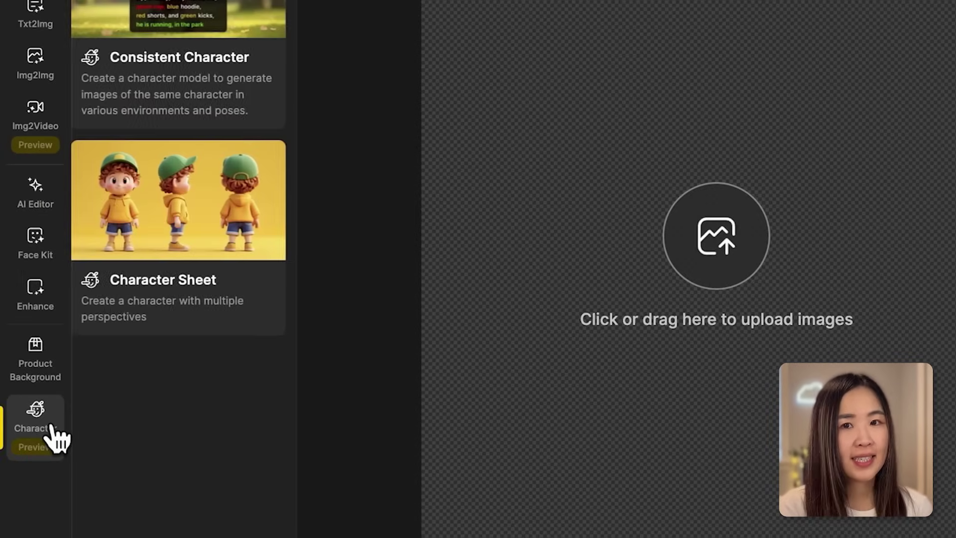
{"action": "left_click", "coordinate": [264, 259]}
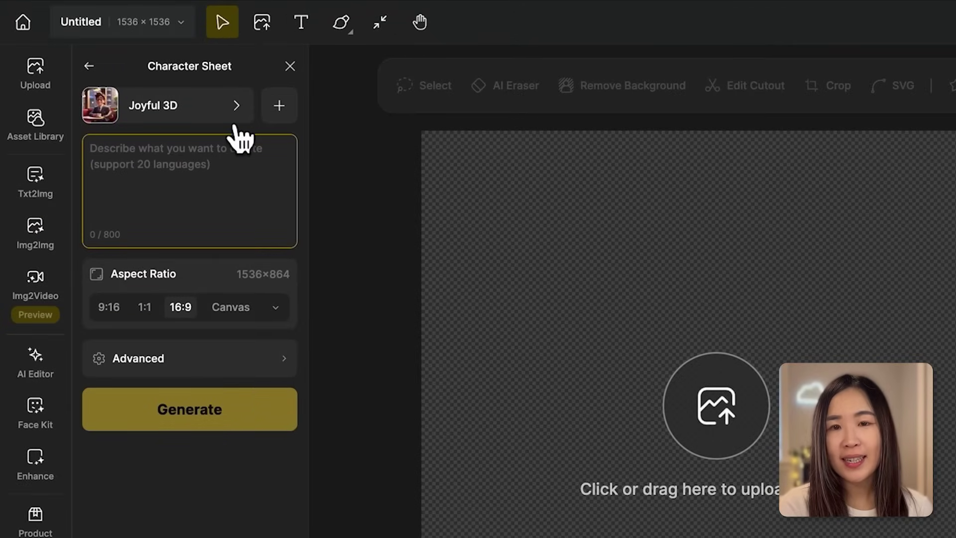
{"action": "type", "text": "a cute little girl with brown wavy hair in a ponytail. She wears a soft purple dress that cascades down to cover her knees, with bishop sleeves, buttons, and a purple ribbon tied around her waist. On her feet are brown boots."}
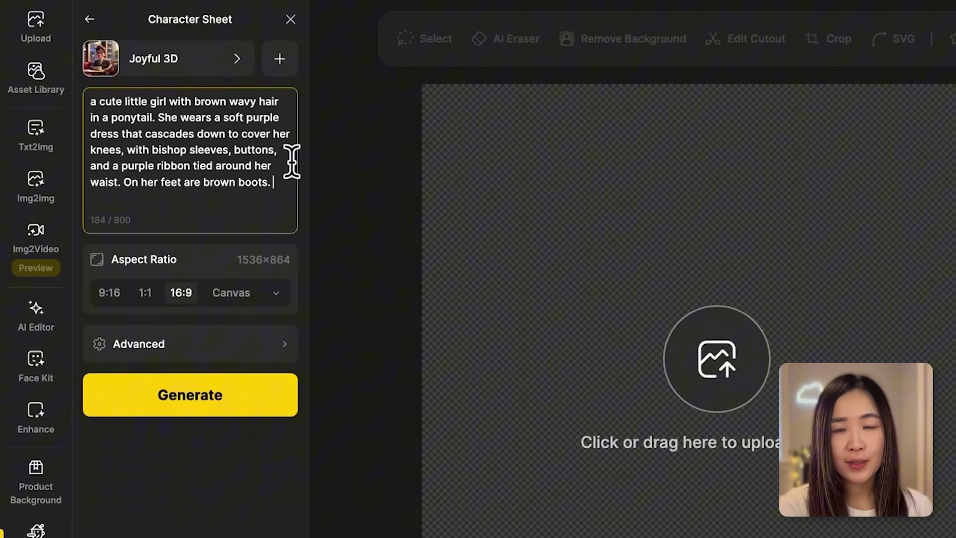
Keep the aspect ratio at 16:9, check the advanced seed settings, and generate the sheet.
{"action": "left_click", "coordinate": [288, 307]}
{"action": "mouse_move", "coordinate": [513, 157]}
{"action": "left_mouse_down"}
{"action": "mouse_move", "coordinate": [359, 158]}
{"action": "mouse_move", "coordinate": [521, 170]}
{"action": "left_mouse_up"}
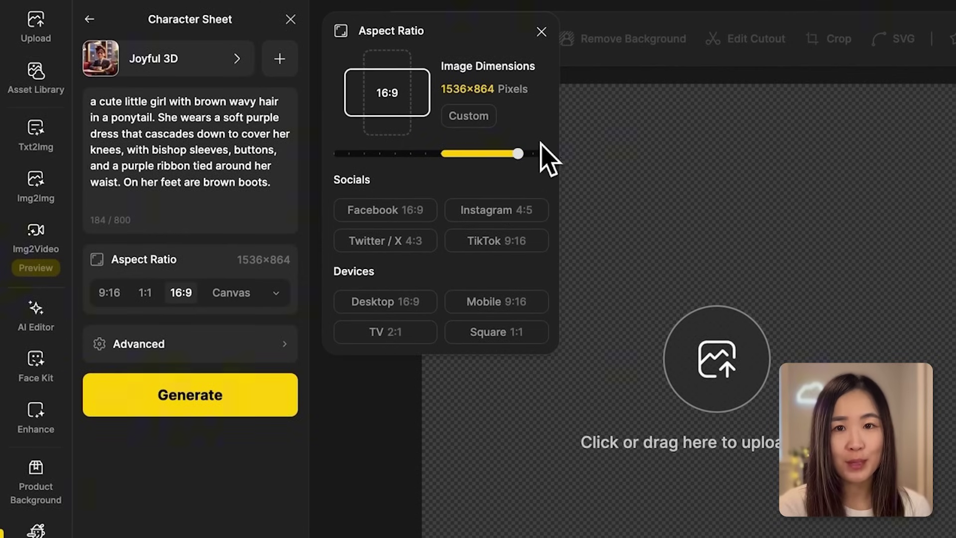
{"action": "left_click", "coordinate": [542, 33]}
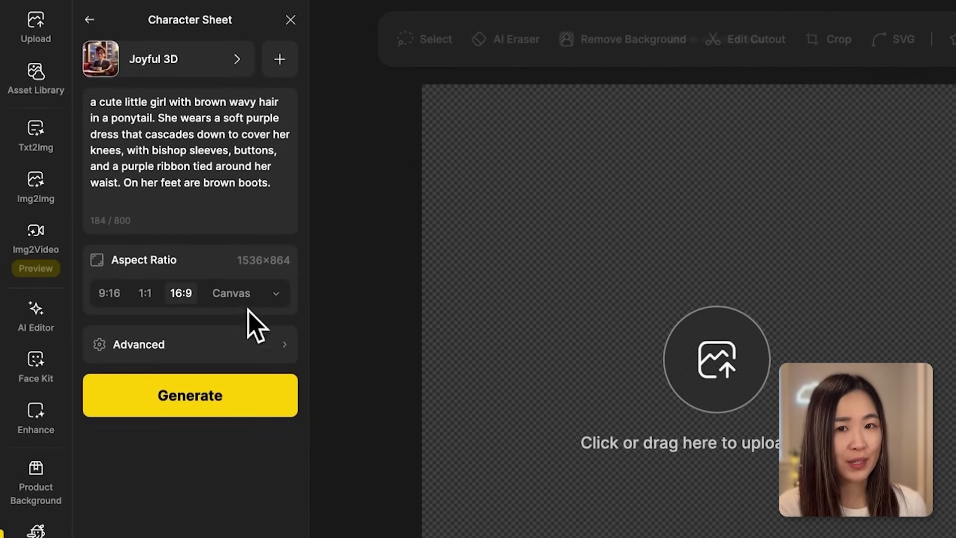
{"action": "left_click", "coordinate": [232, 352]}
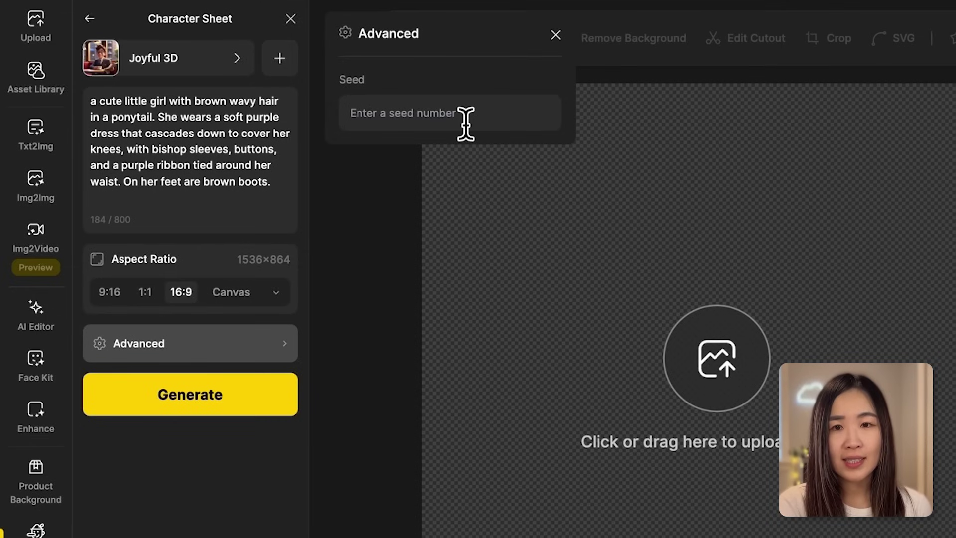
{"action": "left_click", "coordinate": [556, 35]}
{"action": "left_click", "coordinate": [214, 401]}
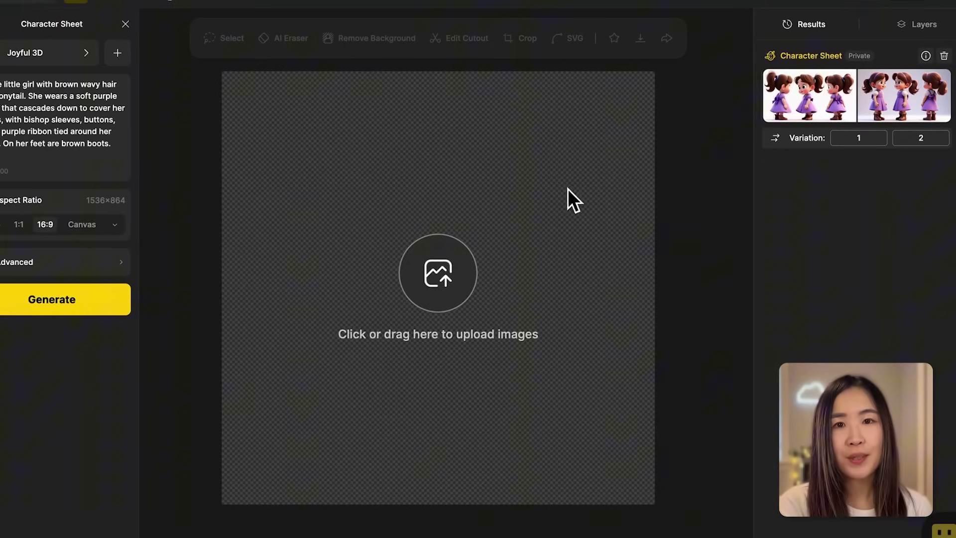
Preview the two character-sheet variations back and forth to compare them.
{"action": "left_click", "coordinate": [799, 122]}
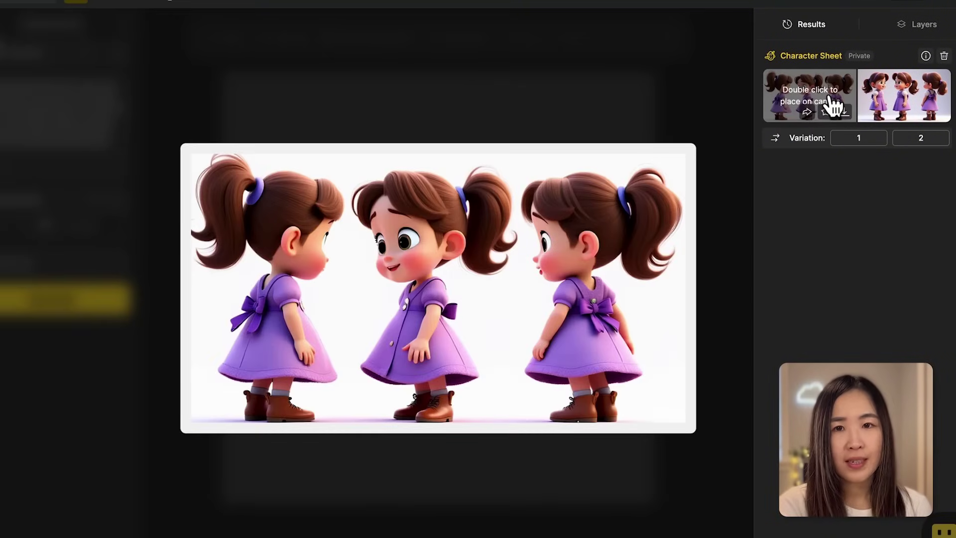
{"action": "left_click", "coordinate": [907, 114]}
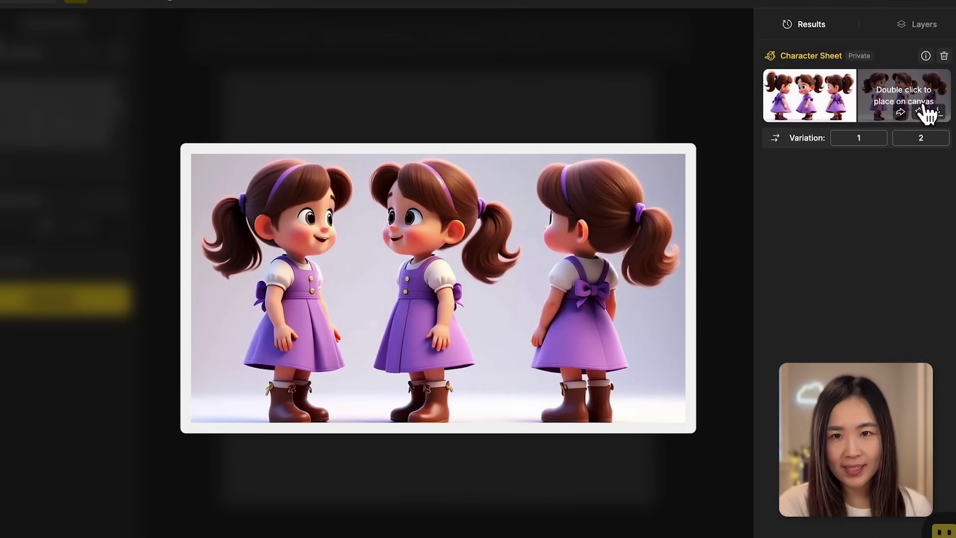
{"action": "left_click", "coordinate": [832, 108]}
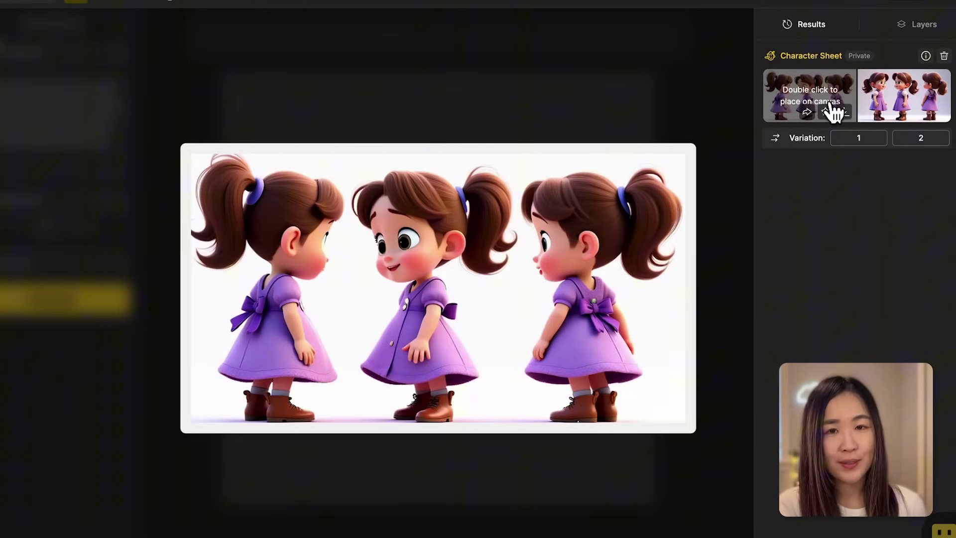
{"action": "left_click", "coordinate": [877, 115]}
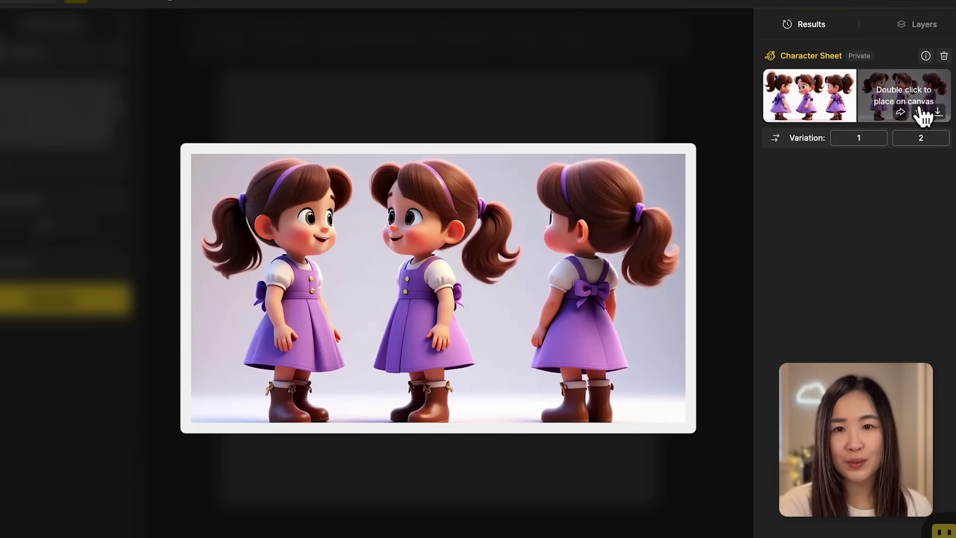
{"action": "left_click", "coordinate": [838, 110]}
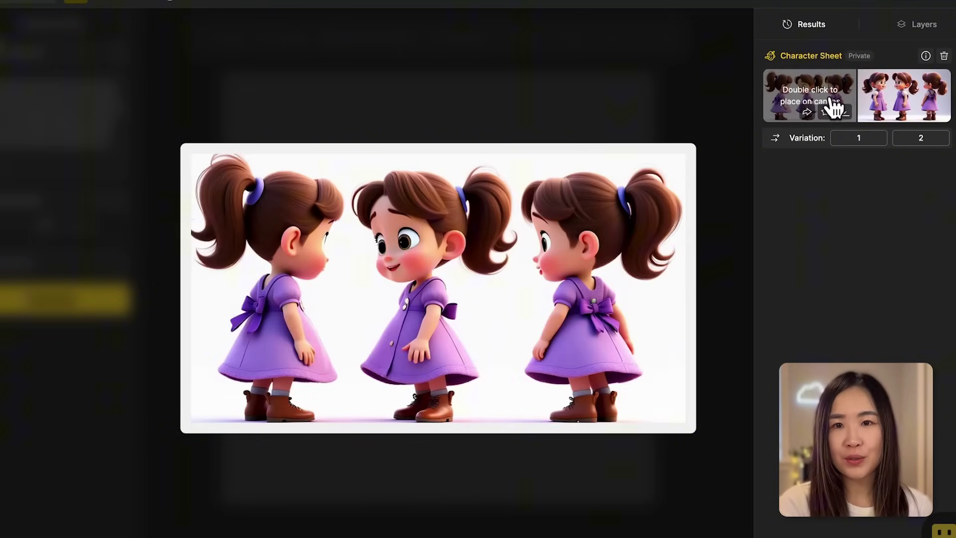
{"action": "left_click", "coordinate": [923, 115]}
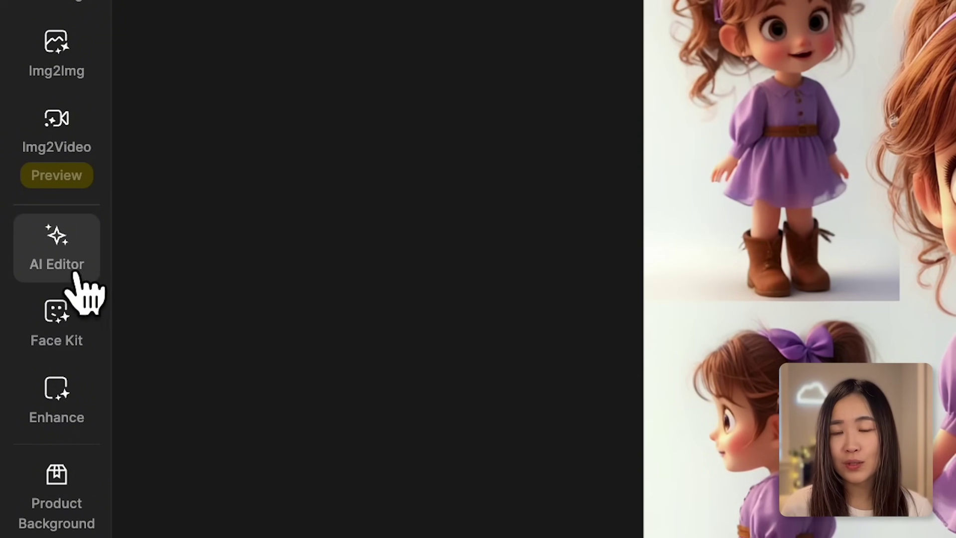
Choose the AI Eraser tool from the AI Editor tools.
{"action": "left_click", "coordinate": [75, 276]}
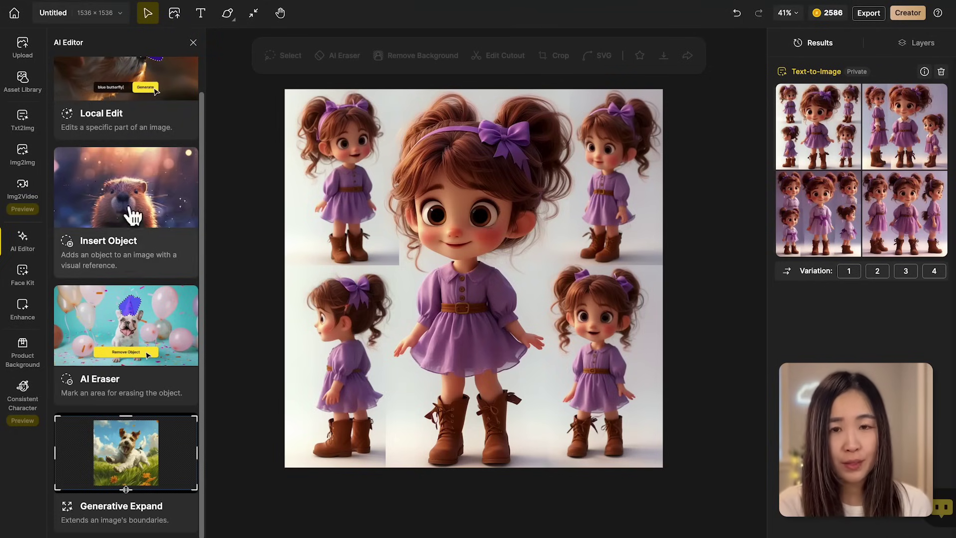
{"action": "left_click", "coordinate": [127, 335]}
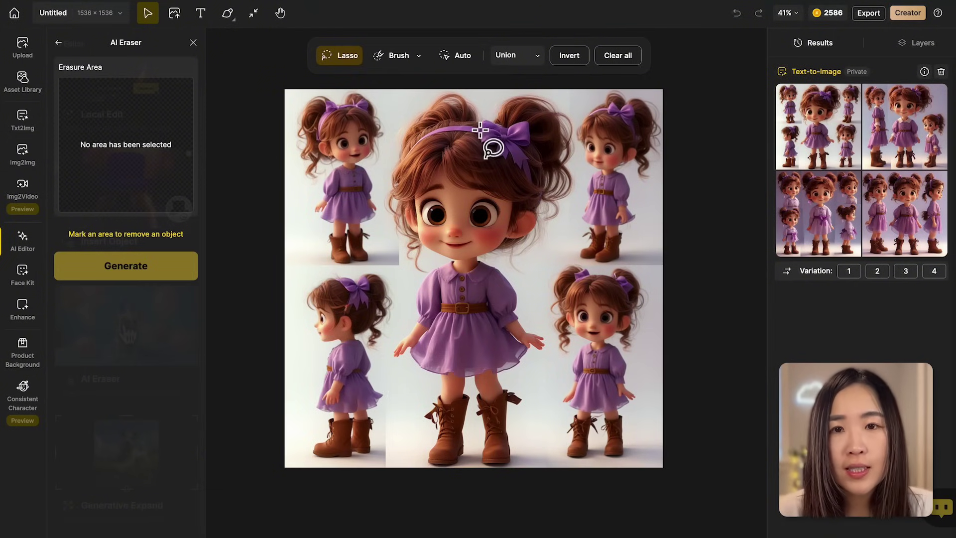
Lasso the girls' purple headbands, erase them, and place the cleaned sheet on the canvas.
{"action": "left_click", "coordinate": [402, 63]}
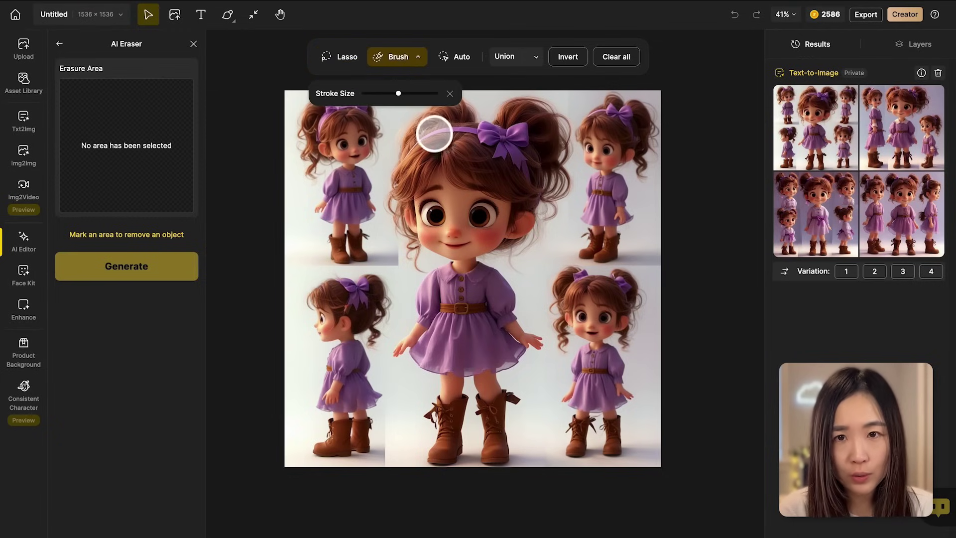
{"action": "left_click", "coordinate": [340, 57]}
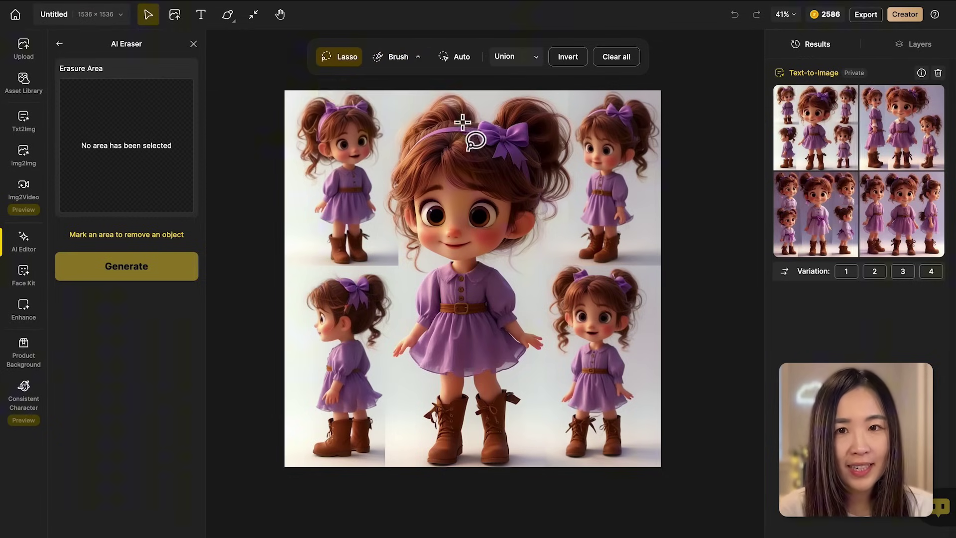
{"action": "mouse_move", "coordinate": [477, 126]}
{"action": "left_mouse_down"}
{"action": "mouse_move", "coordinate": [438, 129]}
{"action": "mouse_move", "coordinate": [405, 152]}
{"action": "mouse_move", "coordinate": [406, 164]}
{"action": "mouse_move", "coordinate": [420, 147]}
{"action": "mouse_move", "coordinate": [491, 147]}
{"action": "left_mouse_up"}
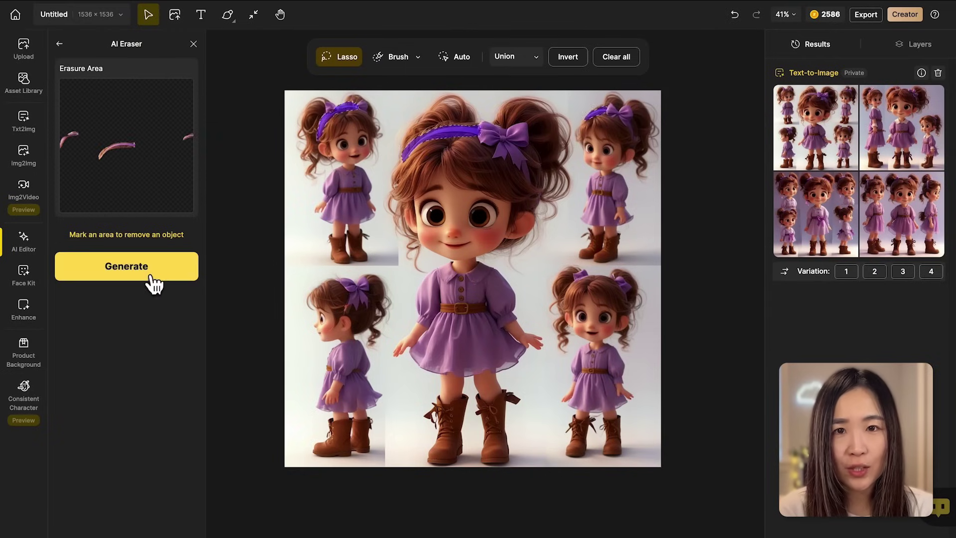
{"action": "left_click", "coordinate": [180, 277]}
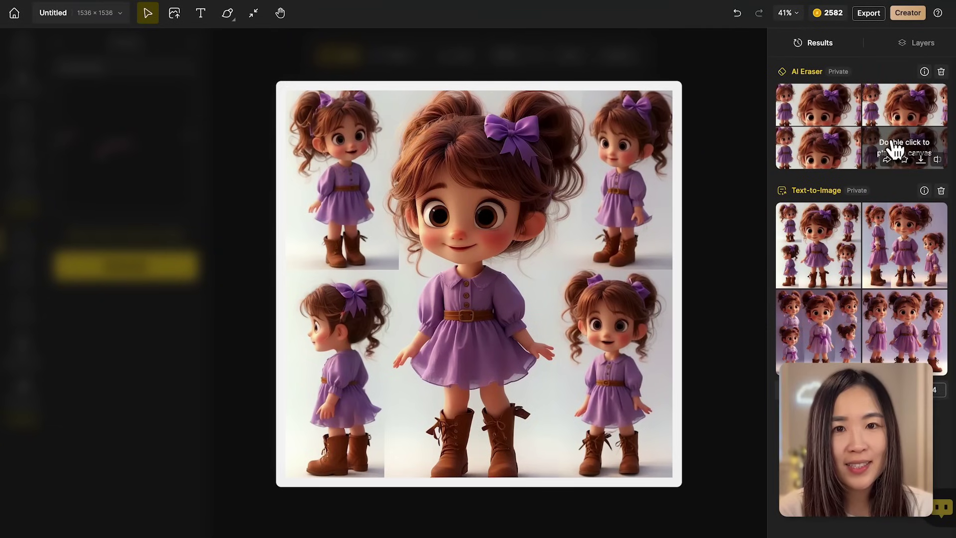
{"action": "double_click", "coordinate": [912, 152]}
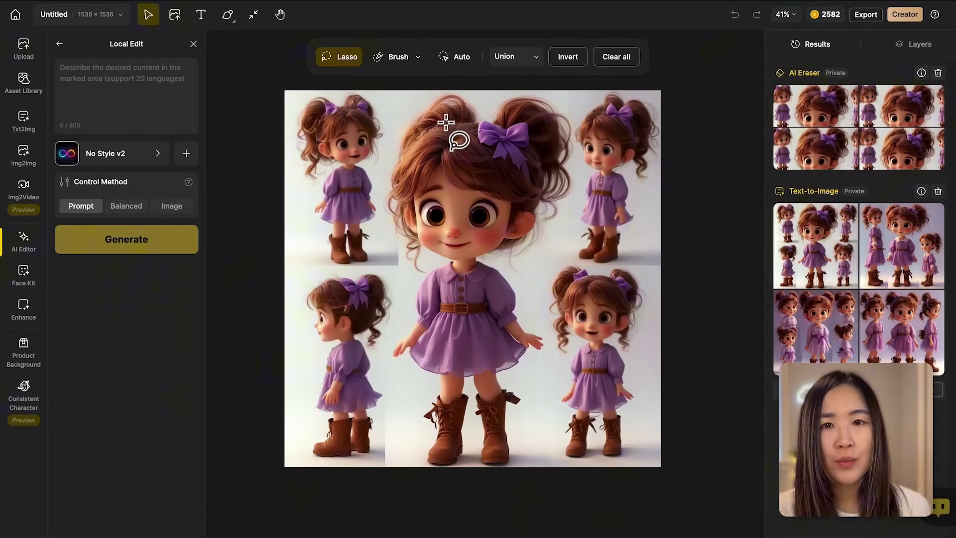
Mark the girl's hair and generate purple ribbon bows in Magic Portrait, intensity 0.5, Balanced control.
{"action": "left_click_drag", "start_coordinate": [429, 132], "coordinate": [468, 117]}
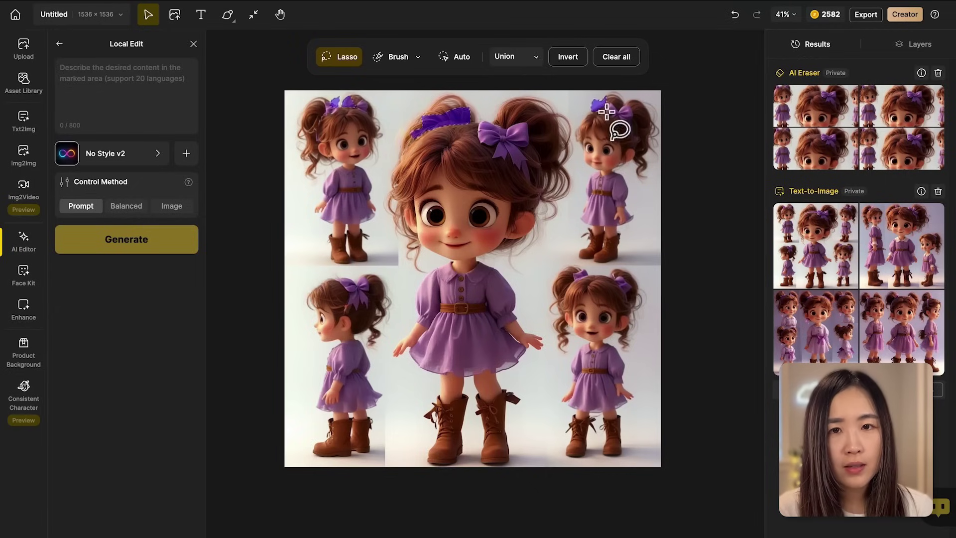
{"action": "left_click", "coordinate": [113, 74]}
{"action": "type", "text": "purple ribbon bow ties"}
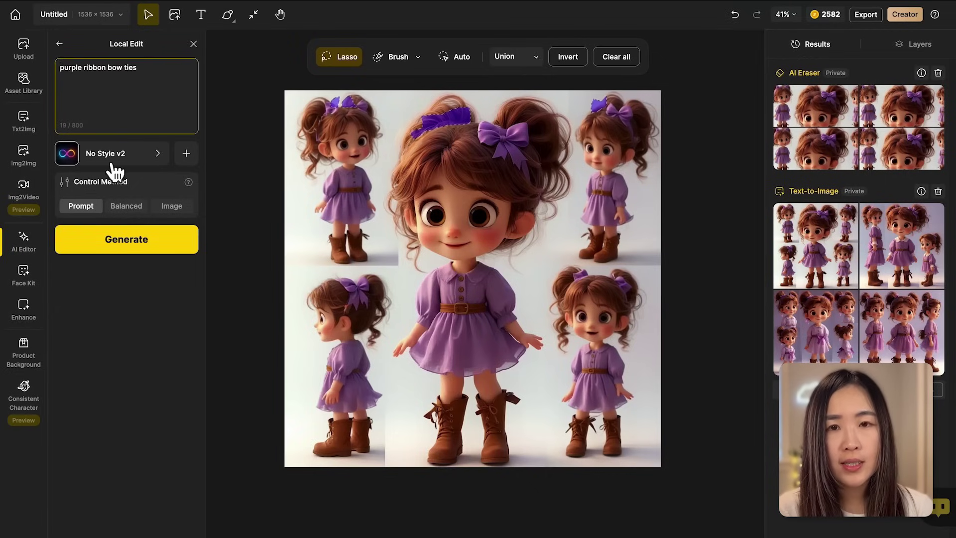
{"action": "left_click", "coordinate": [113, 165]}
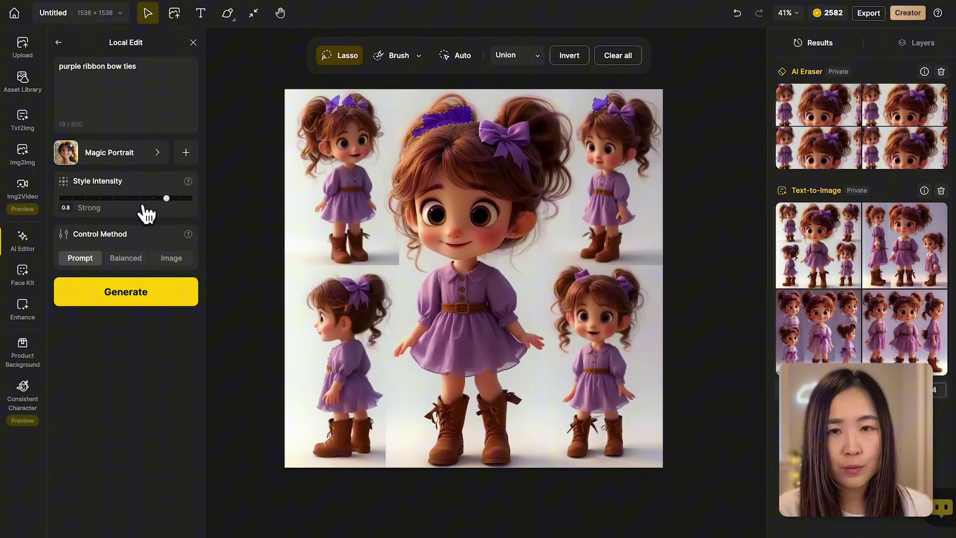
{"action": "left_click", "coordinate": [126, 198]}
{"action": "left_click", "coordinate": [135, 261]}
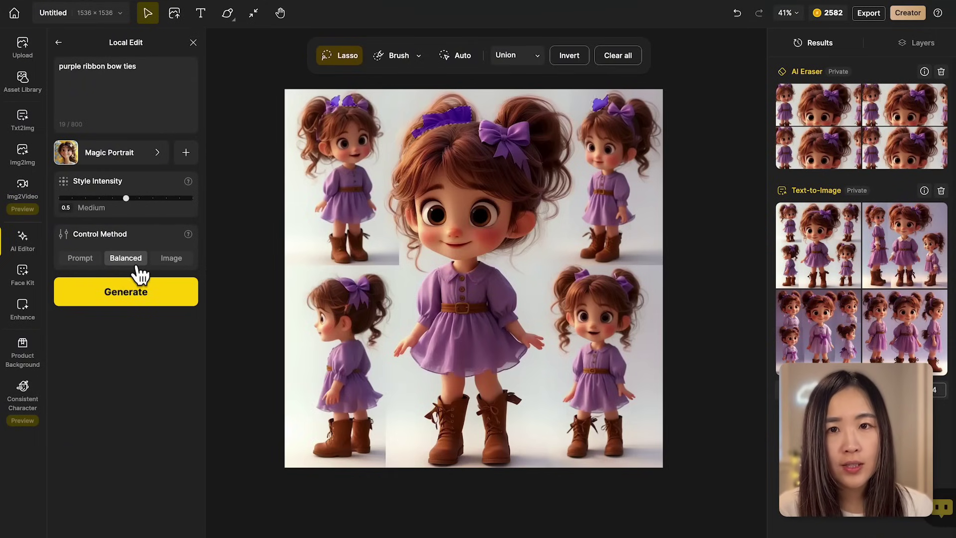
{"action": "left_click", "coordinate": [127, 294]}
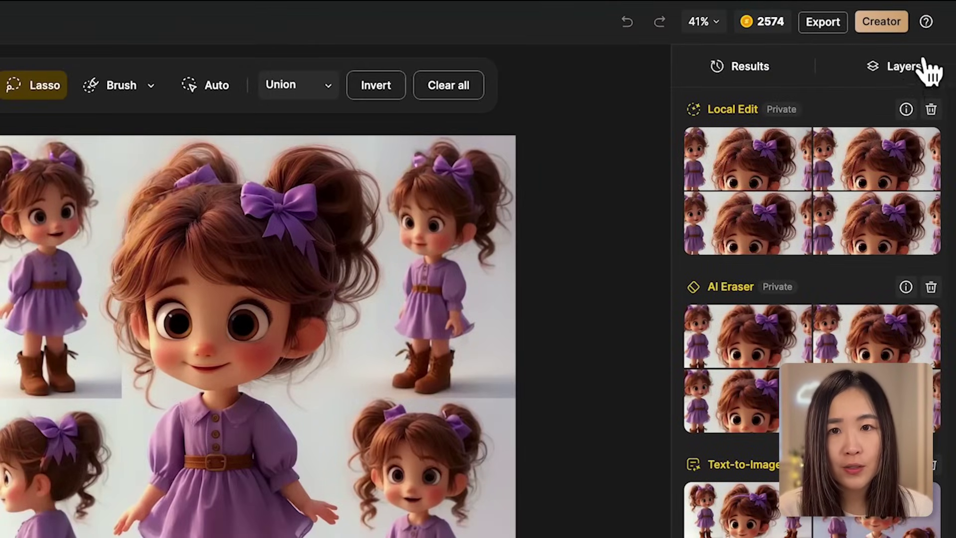
In the Layers panel, hide Layer 2 and Layer 1.
{"action": "left_click", "coordinate": [910, 73]}
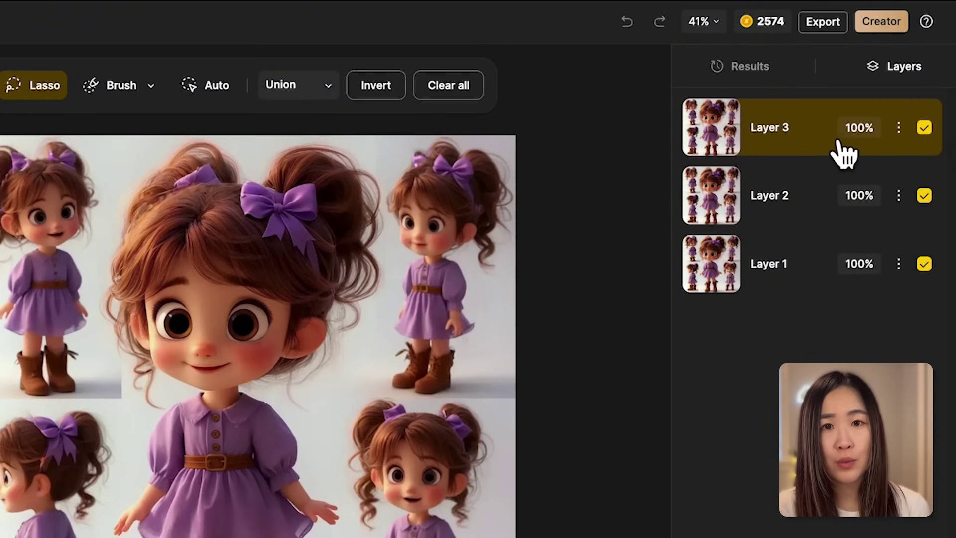
{"action": "left_click", "coordinate": [925, 196]}
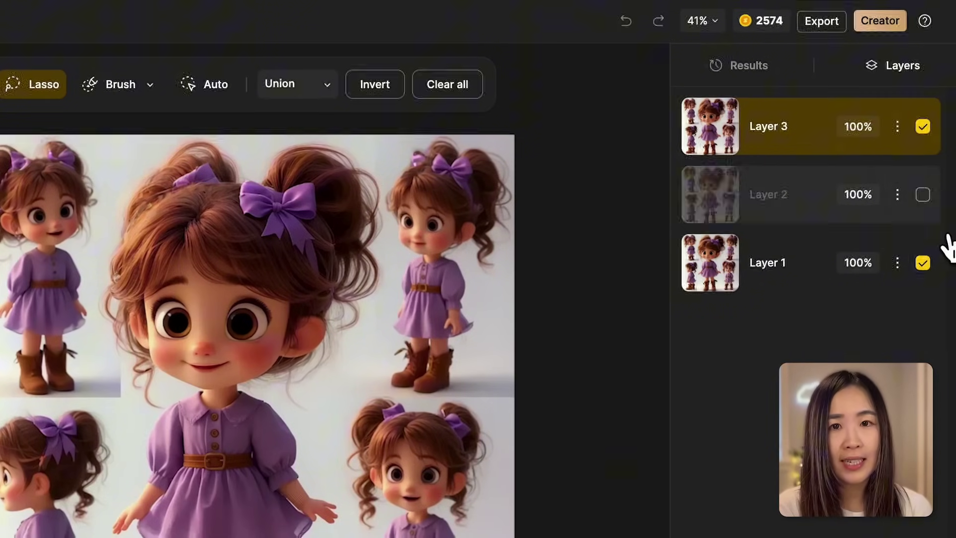
{"action": "left_click", "coordinate": [923, 262]}
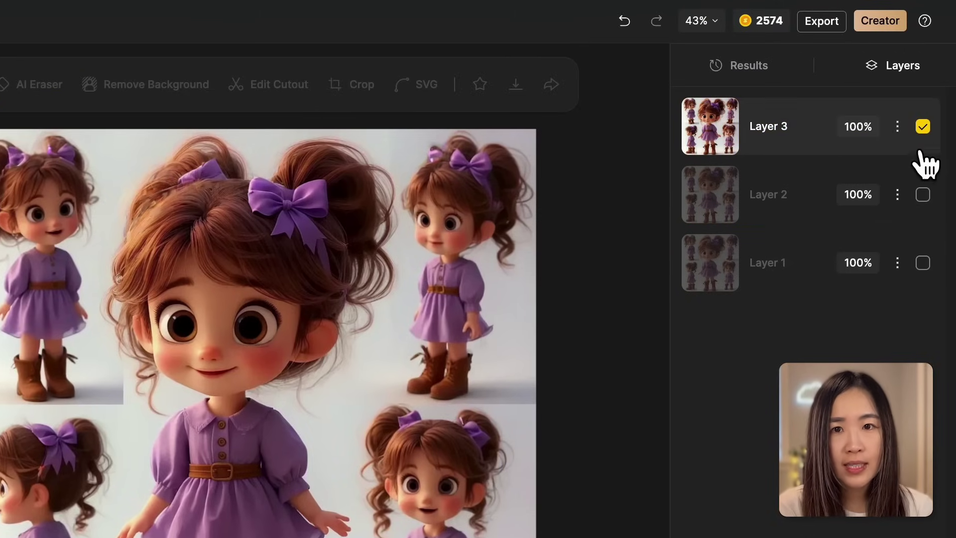
Duplicate Layer 3 four times, producing Layer 3 copy through copy 4.
{"action": "left_click", "coordinate": [902, 134]}
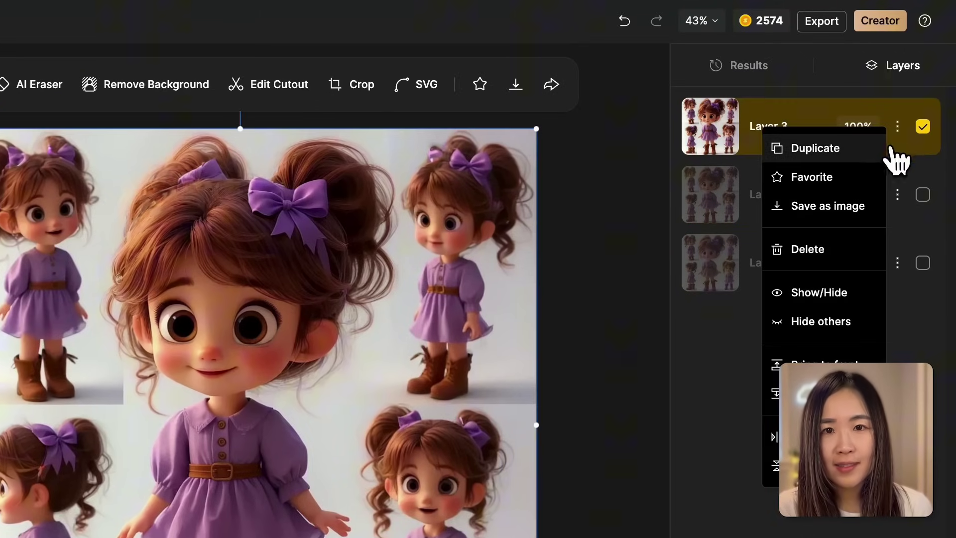
{"action": "left_click", "coordinate": [829, 150]}
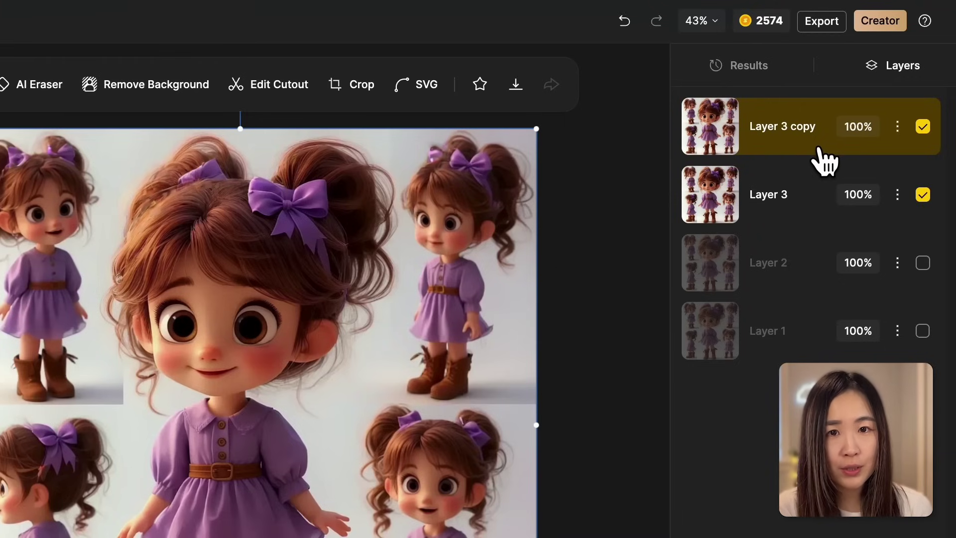
{"action": "left_click", "coordinate": [898, 127]}
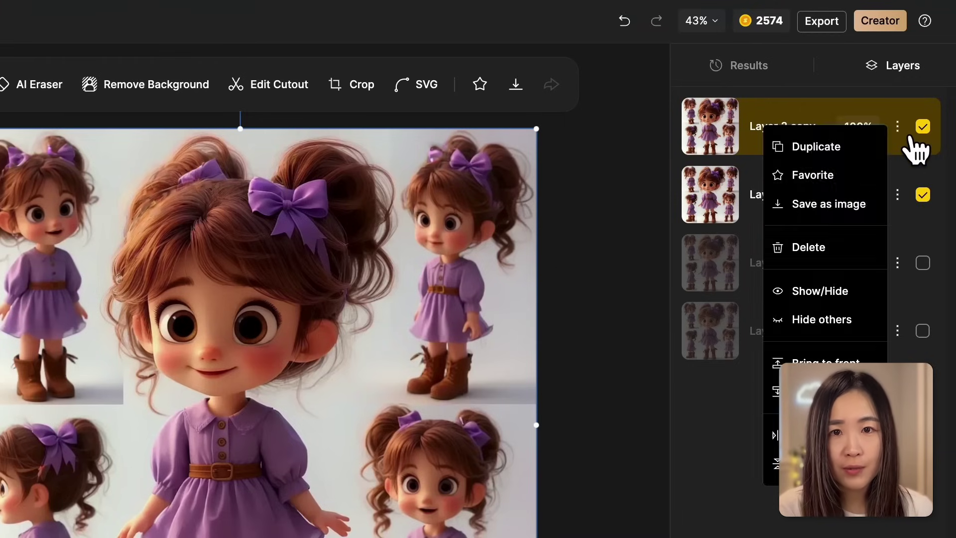
{"action": "left_click", "coordinate": [841, 150]}
{"action": "left_click", "coordinate": [898, 127]}
{"action": "left_click", "coordinate": [842, 143]}
{"action": "left_click", "coordinate": [898, 127]}
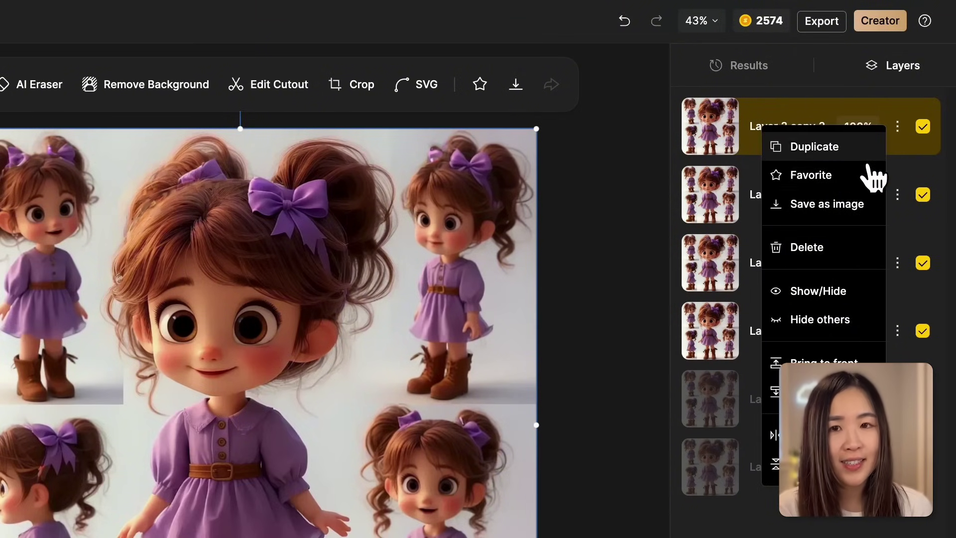
{"action": "left_click", "coordinate": [842, 144]}
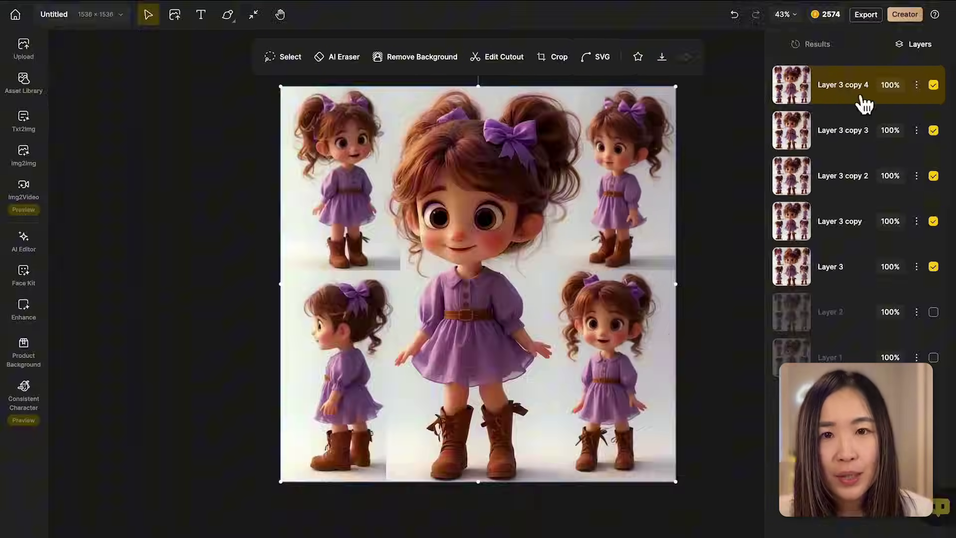
Crop the top layer copy tightly around the large centre figure.
{"action": "left_click", "coordinate": [553, 62]}
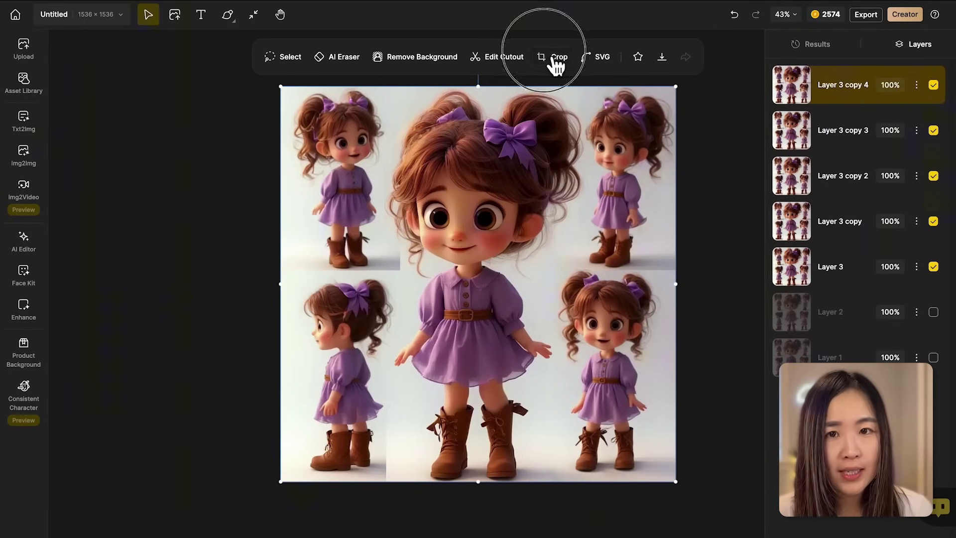
{"action": "left_click_drag", "start_coordinate": [631, 125], "coordinate": [546, 133]}
{"action": "left_click_drag", "start_coordinate": [324, 299], "coordinate": [411, 299]}
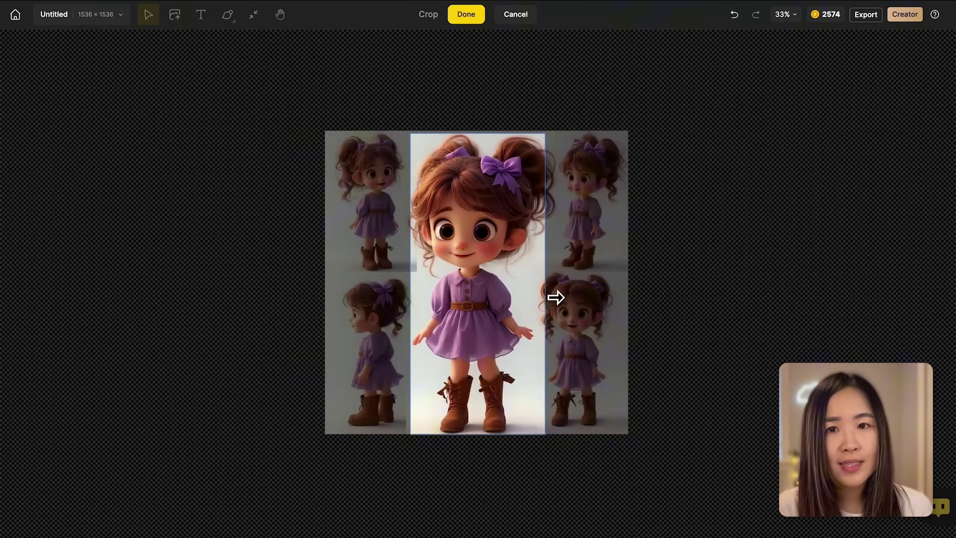
{"action": "left_click_drag", "start_coordinate": [556, 298], "coordinate": [560, 288]}
{"action": "left_click_drag", "start_coordinate": [412, 294], "coordinate": [408, 292]}
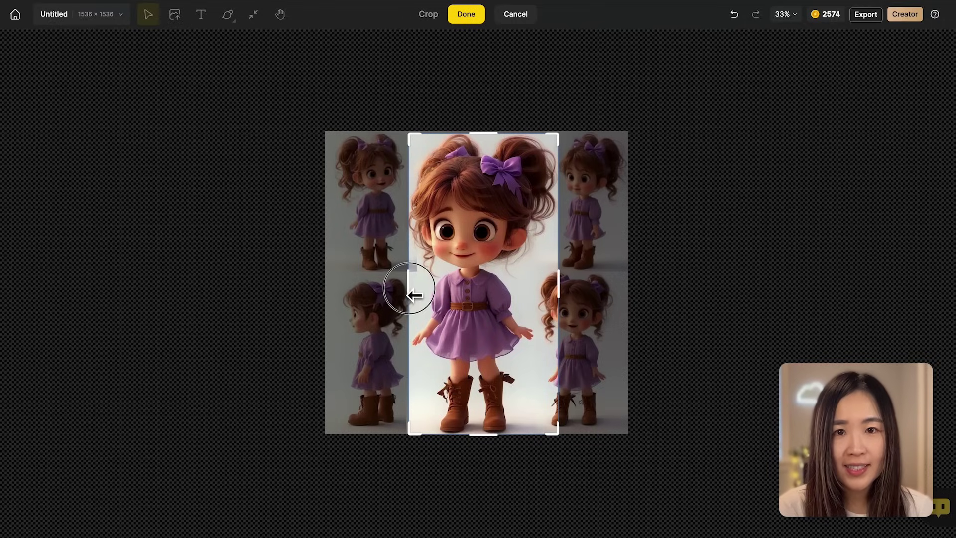
{"action": "left_click", "coordinate": [468, 15]}
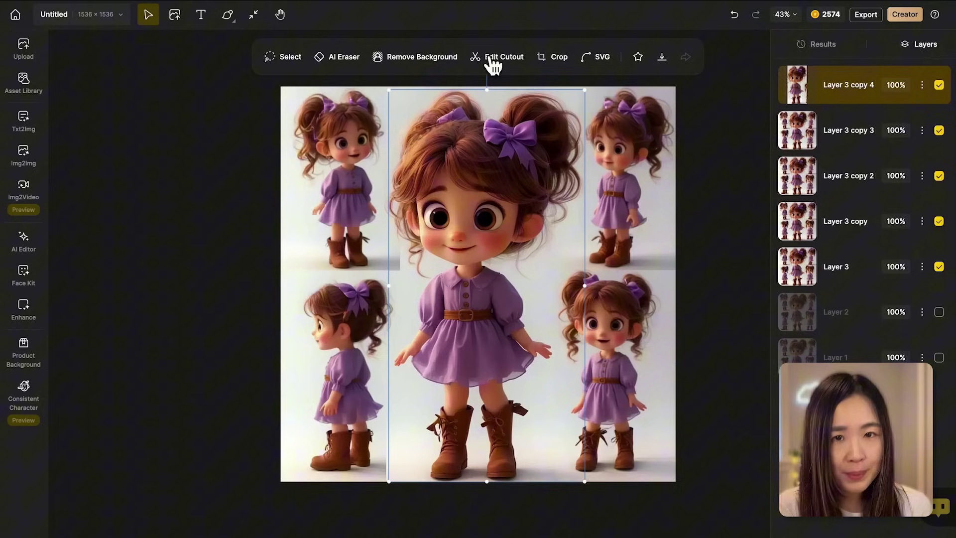
Crop other copies to the top-left, top-right and bottom-left figures.
{"action": "left_click", "coordinate": [508, 59]}
{"action": "left_click_drag", "start_coordinate": [279, 482], "coordinate": [291, 271]}
{"action": "key", "text": "Return"}
{"action": "left_click", "coordinate": [875, 154]}
{"action": "left_click", "coordinate": [508, 58]}
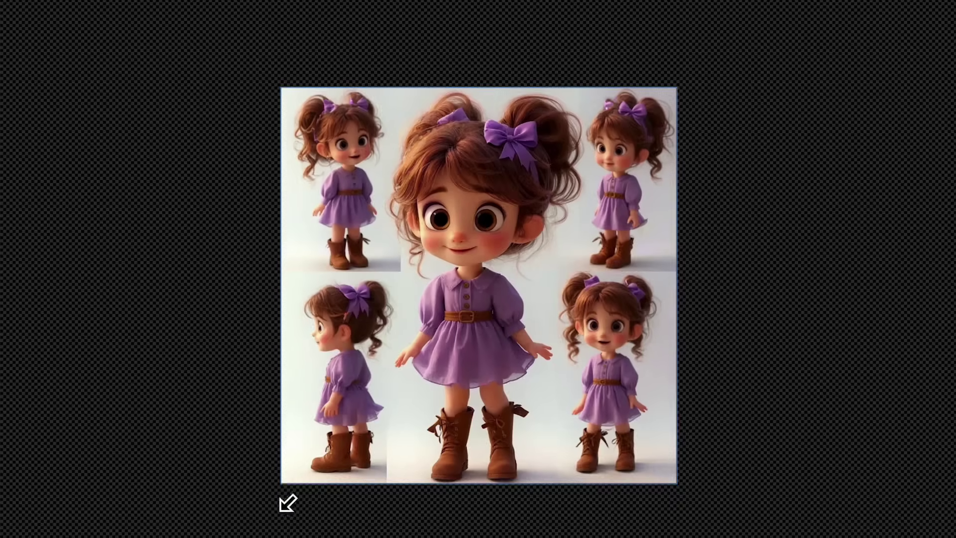
{"action": "left_click_drag", "start_coordinate": [285, 502], "coordinate": [586, 280]}
{"action": "key", "text": "Return"}
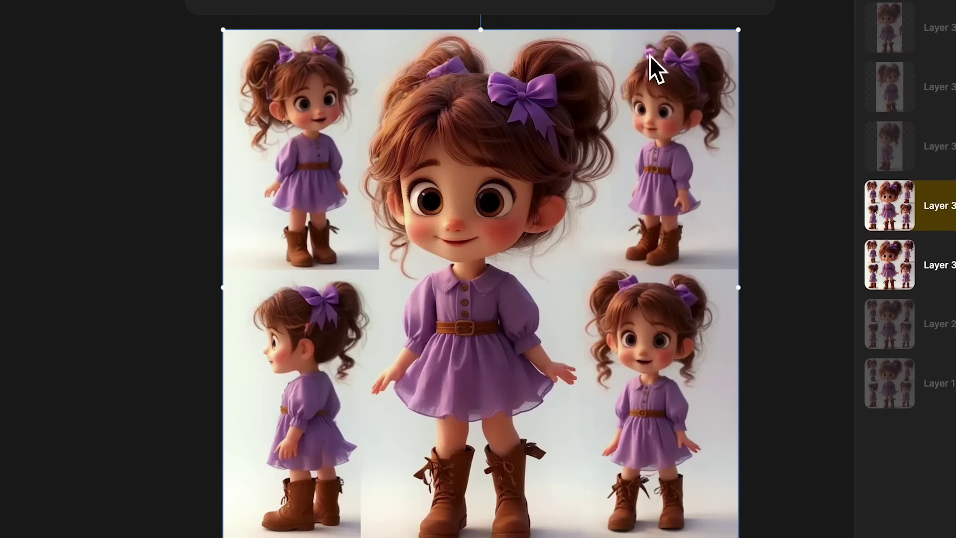
{"action": "left_click", "coordinate": [508, 59]}
{"action": "left_click_drag", "start_coordinate": [677, 88], "coordinate": [405, 282]}
{"action": "key", "text": "Return"}
{"action": "left_click", "coordinate": [508, 59]}
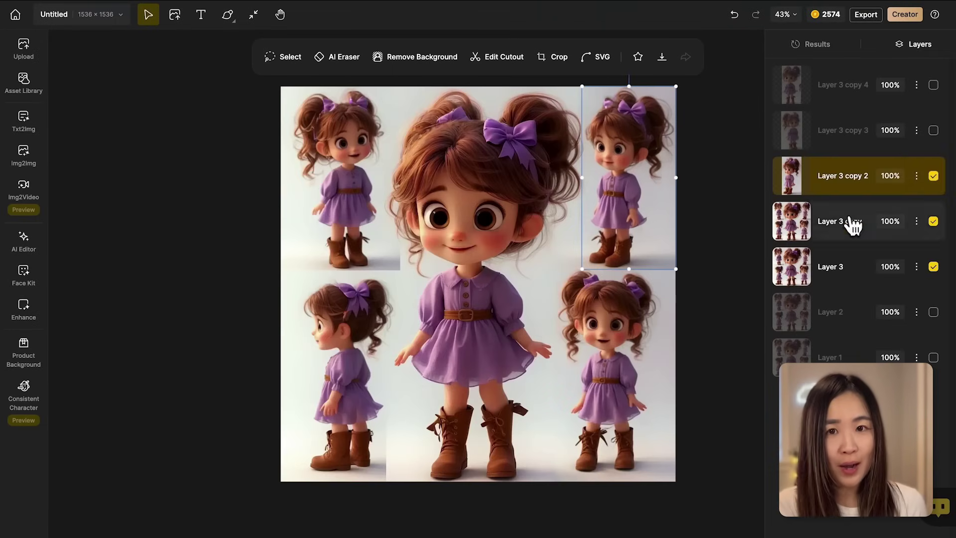
Show only the side-profile Layer 3 copy and fit the canvas to it at 441 × 817.
{"action": "left_click", "coordinate": [850, 223]}
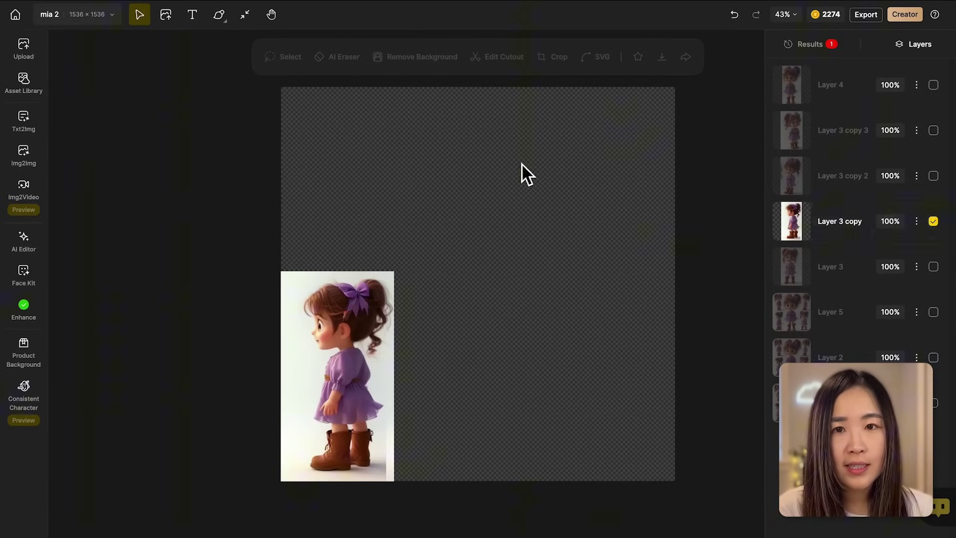
{"action": "left_click", "coordinate": [256, 28]}
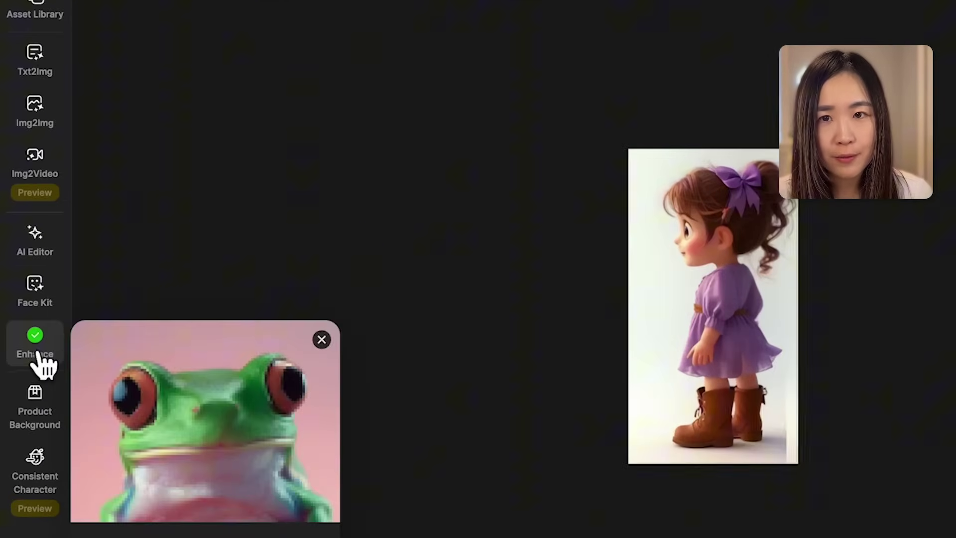
Run a Portrait Mode enhance on the side-profile girl and open the PNG 1x download options.
{"action": "left_click", "coordinate": [26, 315]}
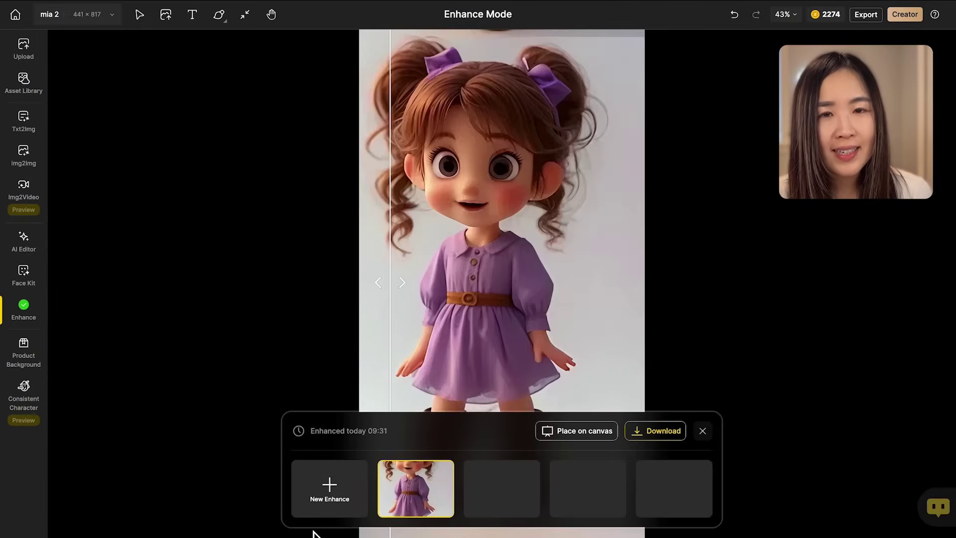
{"action": "left_click", "coordinate": [335, 485]}
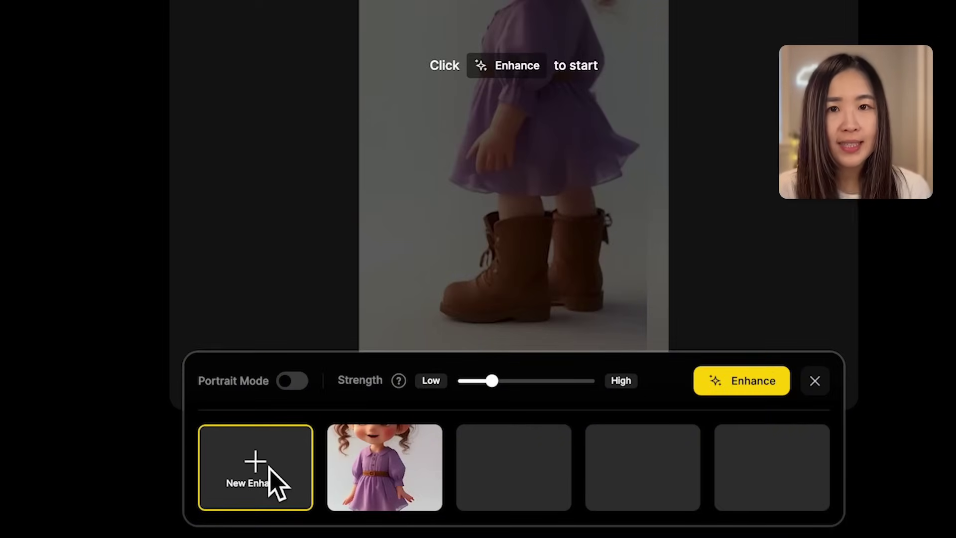
{"action": "left_click", "coordinate": [309, 388]}
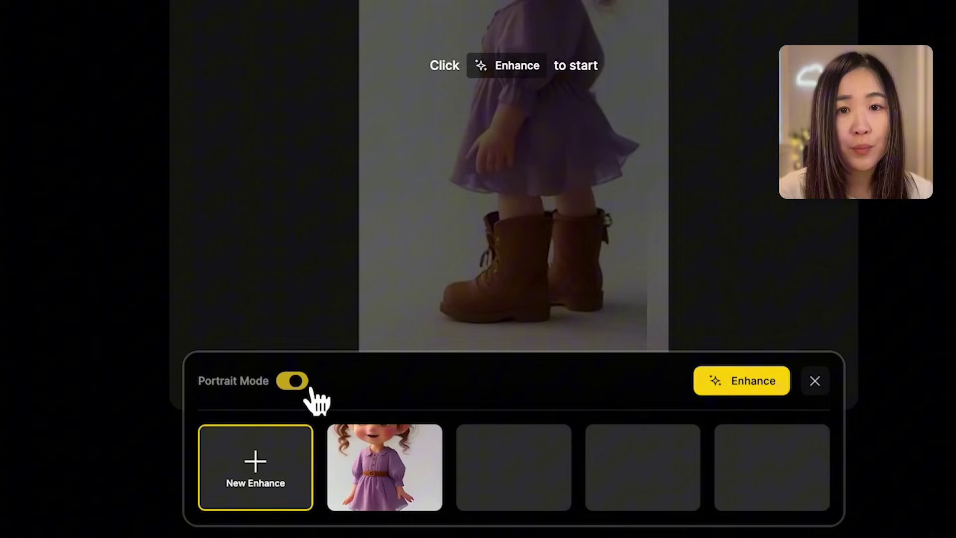
{"action": "left_click", "coordinate": [758, 386]}
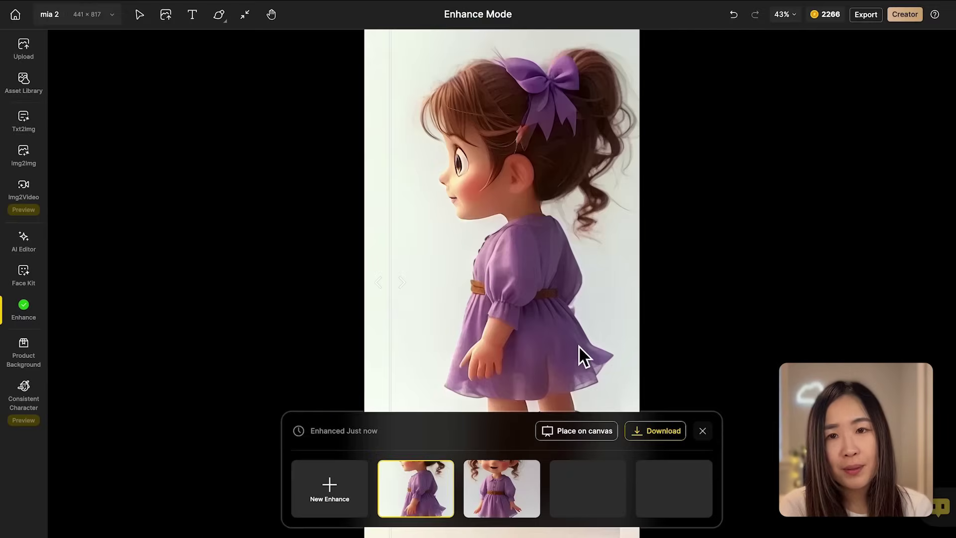
{"action": "left_click", "coordinate": [657, 434]}
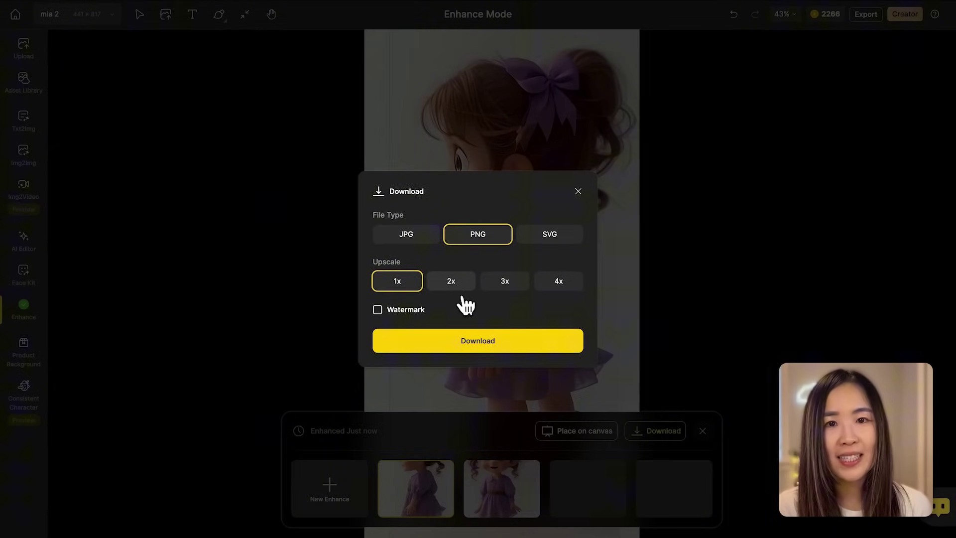
Download the enhanced PNG, make Layer 3 copy 3 visible, and start a new enhancement.
{"action": "left_click", "coordinate": [487, 343]}
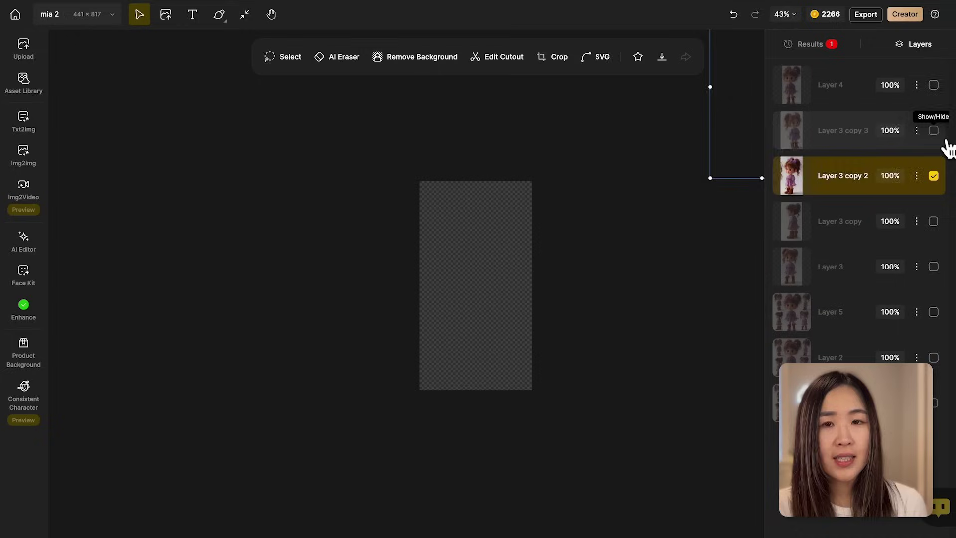
{"action": "left_click", "coordinate": [934, 130]}
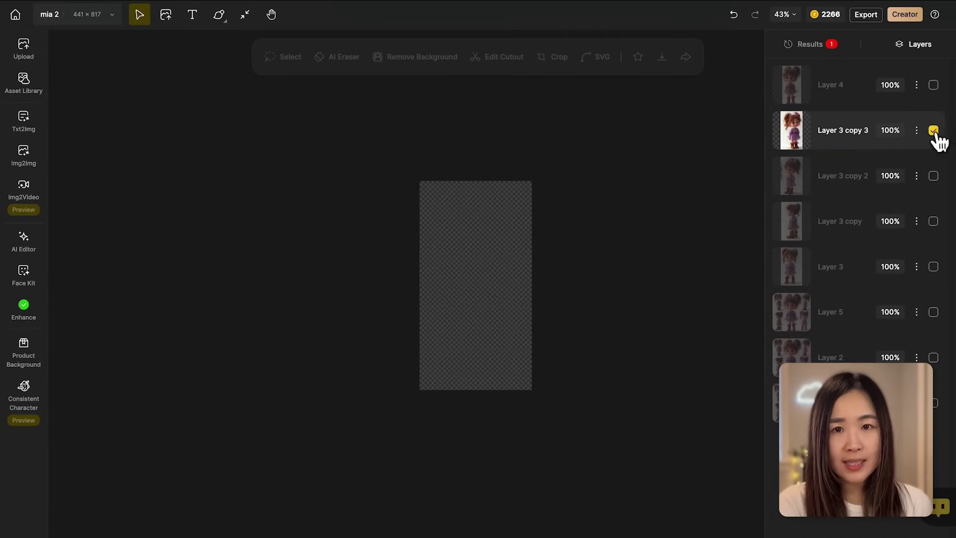
{"action": "left_click", "coordinate": [28, 319]}
{"action": "left_click", "coordinate": [342, 491]}
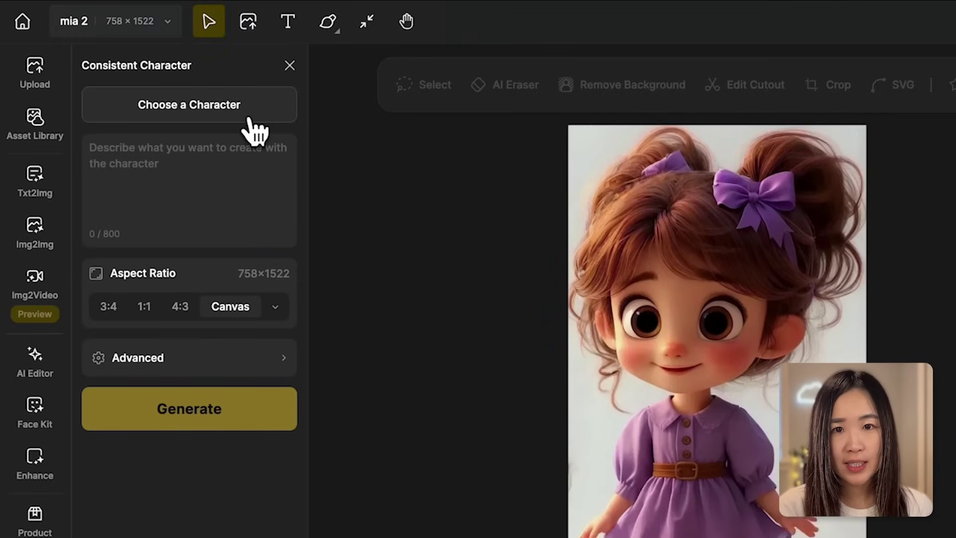
Browse the Character Library, view the Lip Boy profile, and return to the character list.
{"action": "left_click", "coordinate": [247, 119]}
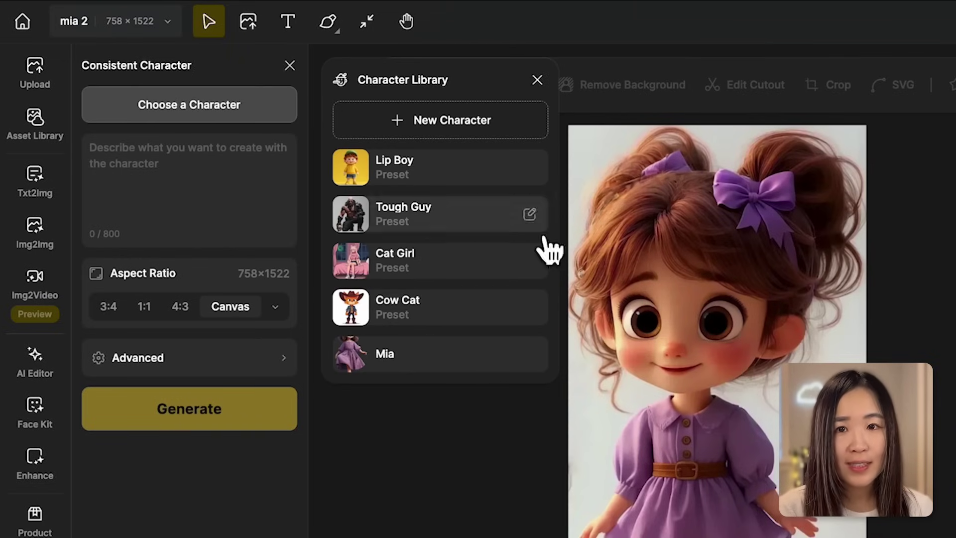
{"action": "left_click", "coordinate": [484, 180]}
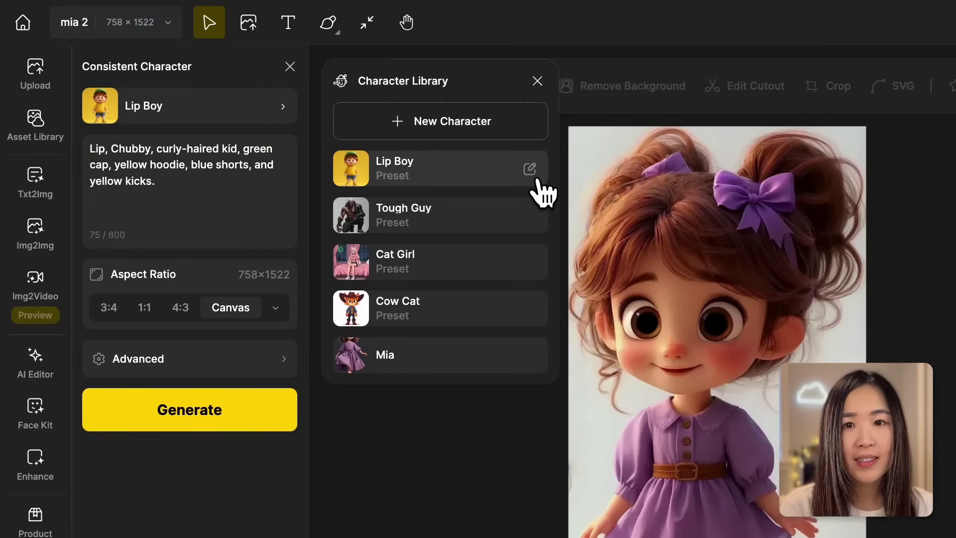
{"action": "left_click", "coordinate": [530, 169]}
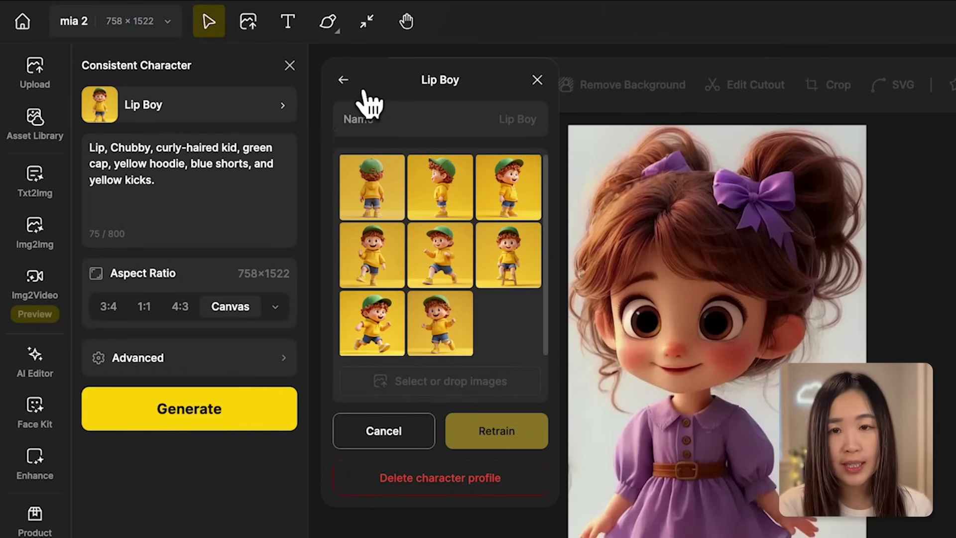
{"action": "left_click", "coordinate": [343, 80]}
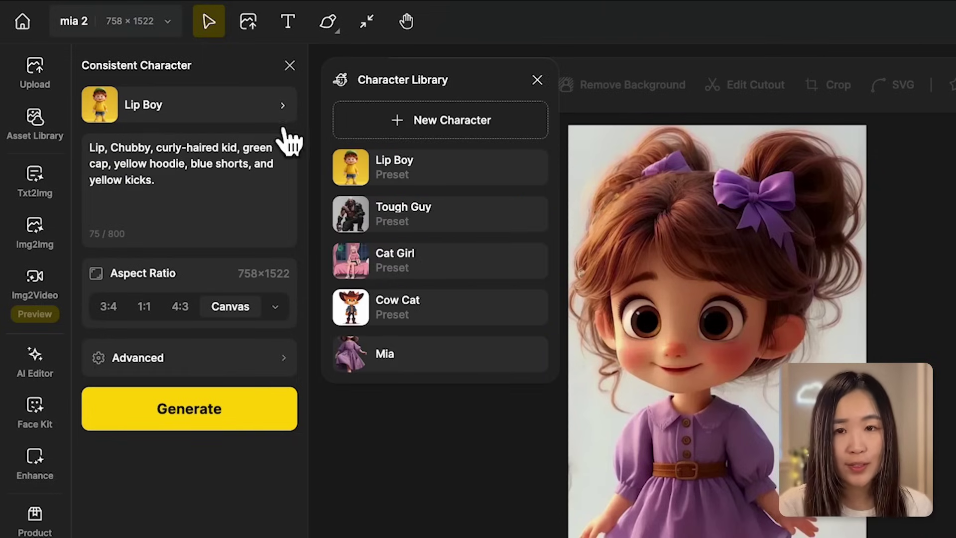
Start a New Character named 'Mia' and upload all five mia 2 PNG poses from Downloads.
{"action": "left_click", "coordinate": [481, 127]}
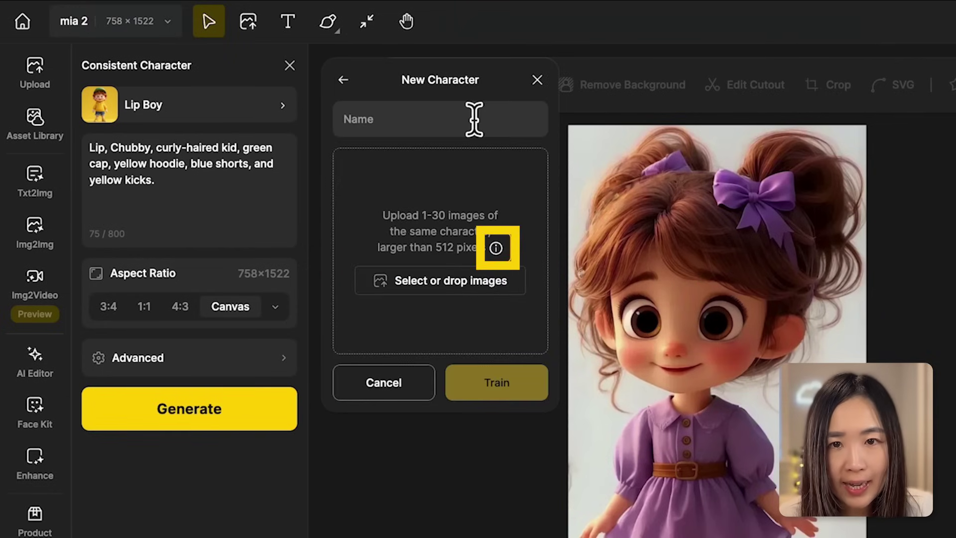
{"action": "left_click", "coordinate": [475, 120]}
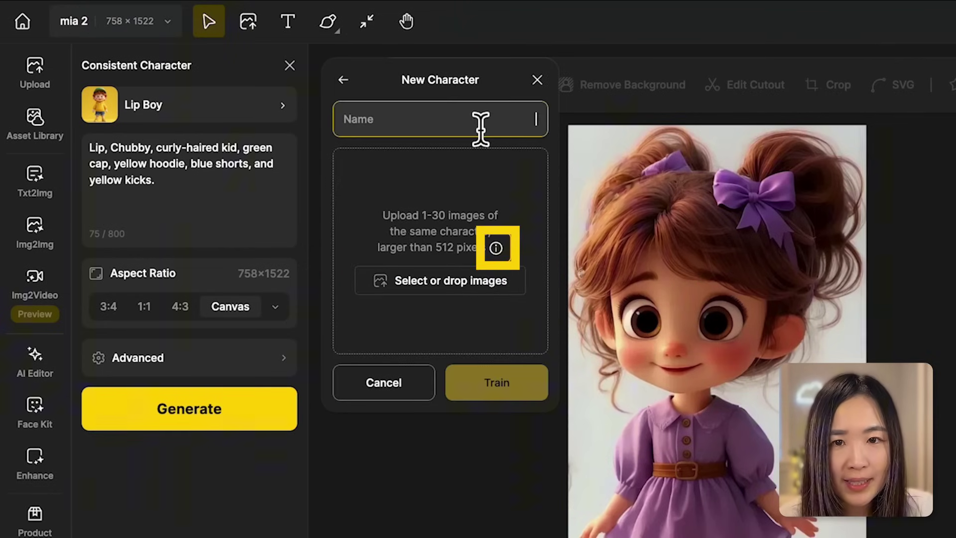
{"action": "type", "text": "Mia"}
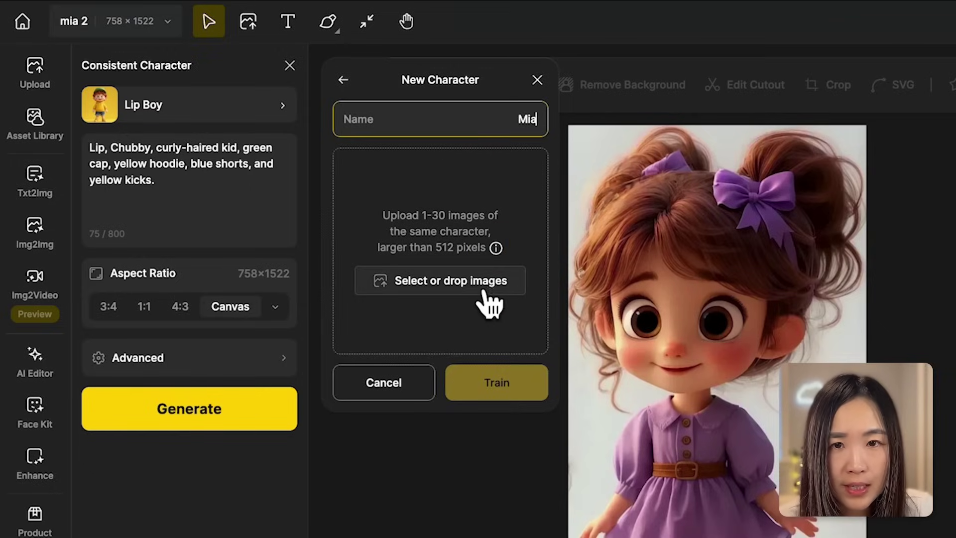
{"action": "left_click", "coordinate": [460, 283]}
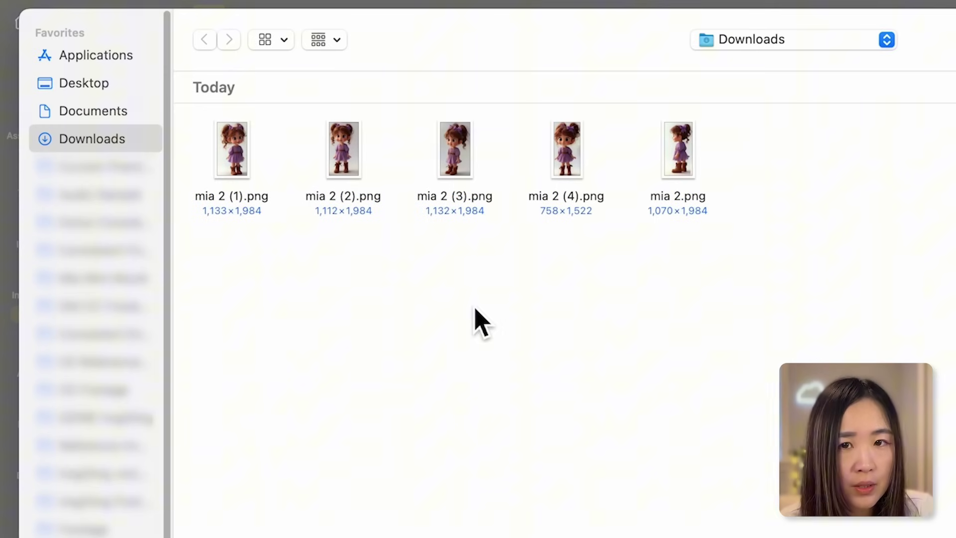
{"action": "left_click_drag", "start_coordinate": [793, 160], "coordinate": [253, 231]}
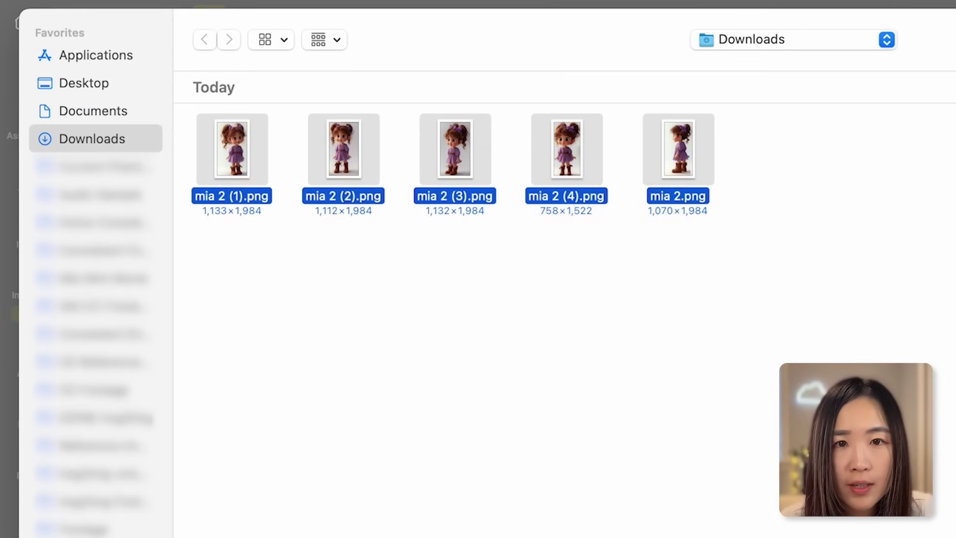
{"action": "key", "text": "Return"}
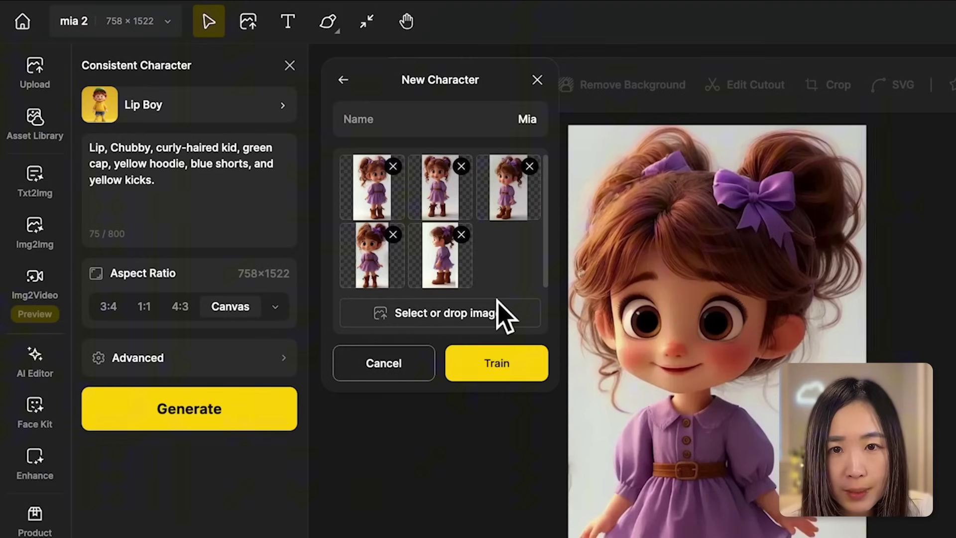
Train the Mia character, then load the trained Mia from the Character Library.
{"action": "left_click", "coordinate": [518, 372]}
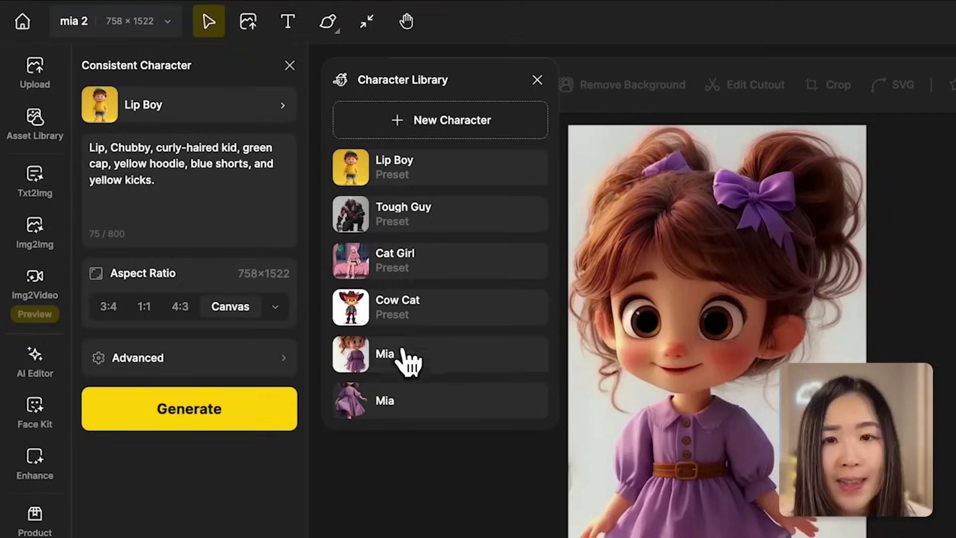
{"action": "left_click", "coordinate": [460, 369]}
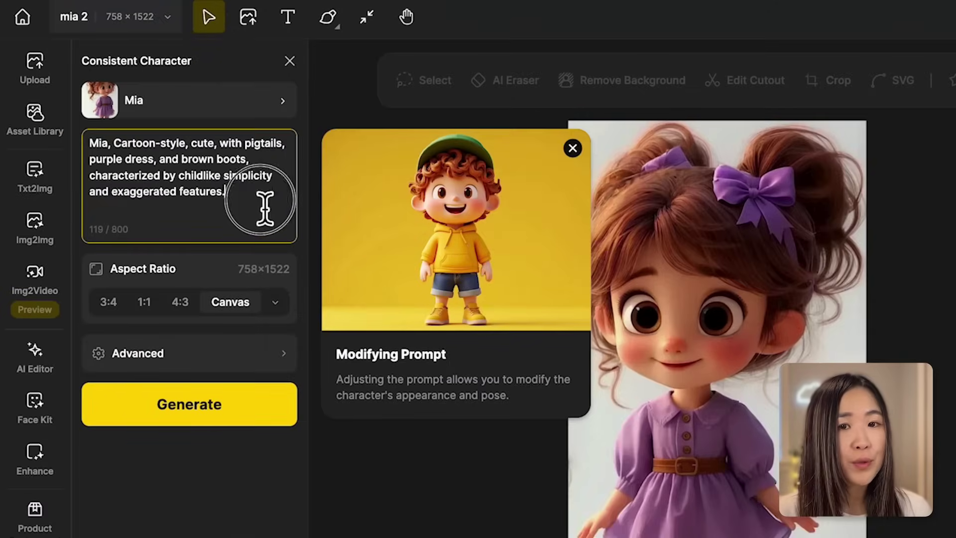
Restore Mia's description, append 'she is sleeping soundly in bed.', and set 4:3 (1536×1152).
{"action": "left_click_drag", "start_coordinate": [262, 208], "coordinate": [102, 149]}
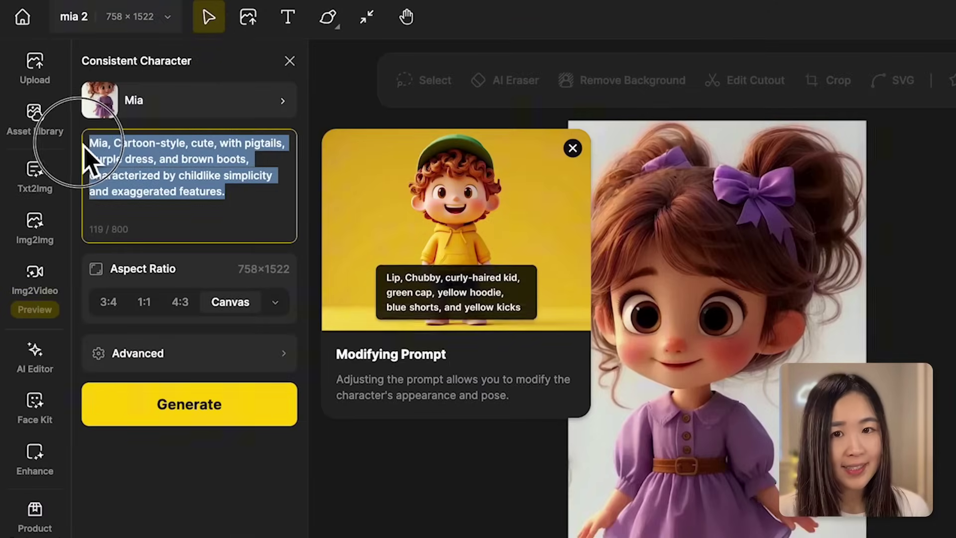
{"action": "key", "text": "BackSpace"}
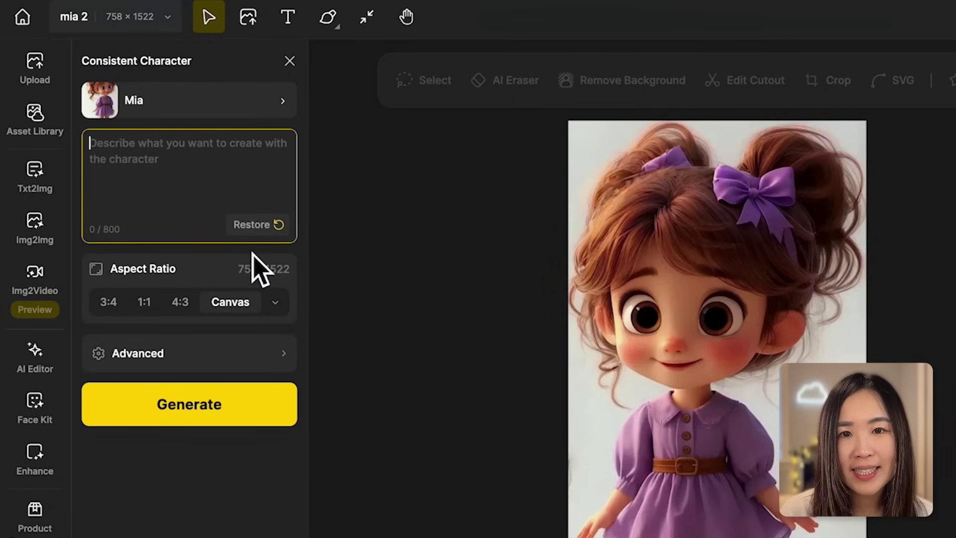
{"action": "left_click", "coordinate": [262, 225]}
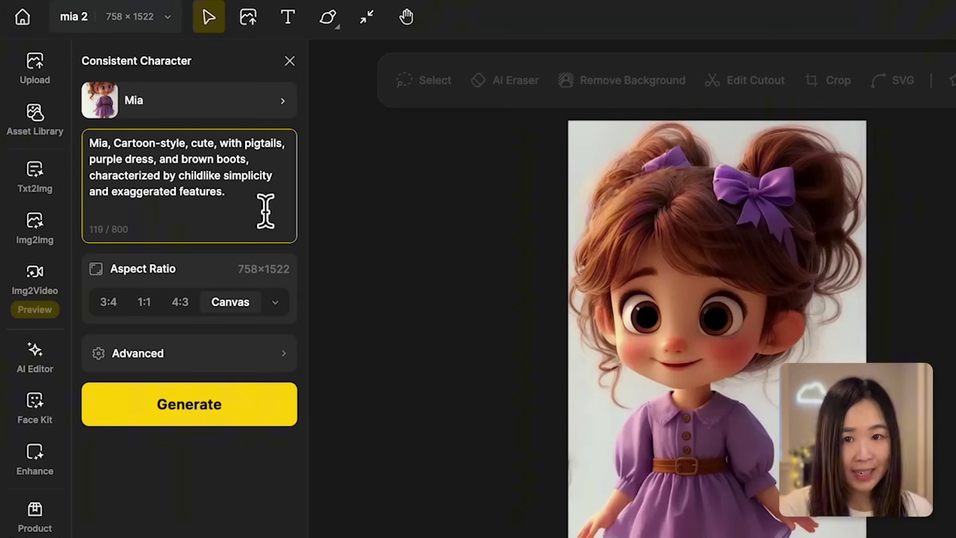
{"action": "mouse_move", "coordinate": [264, 212]}
{"action": "type", "text": "she is sleep"}
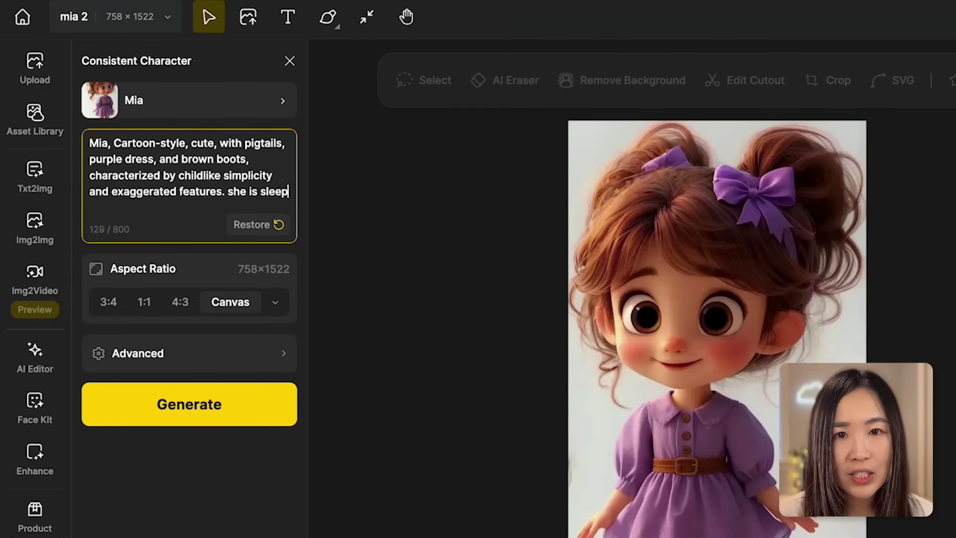
{"action": "type", "text": "ing soundly in bed"}
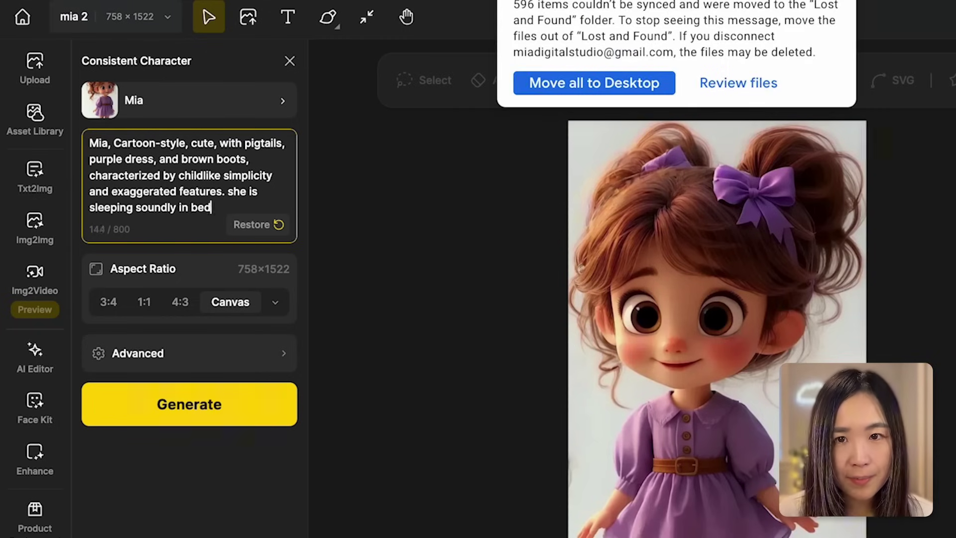
{"action": "type", "text": "."}
{"action": "left_click", "coordinate": [180, 302]}
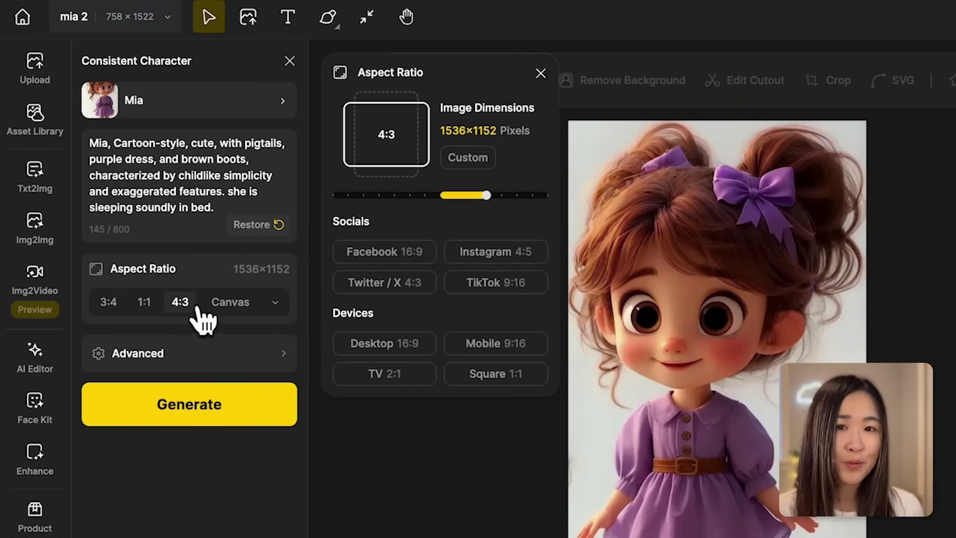
Switch to 16:9 (1536×864) and generate two Mia sleeping-in-bed images.
{"action": "left_click", "coordinate": [399, 252]}
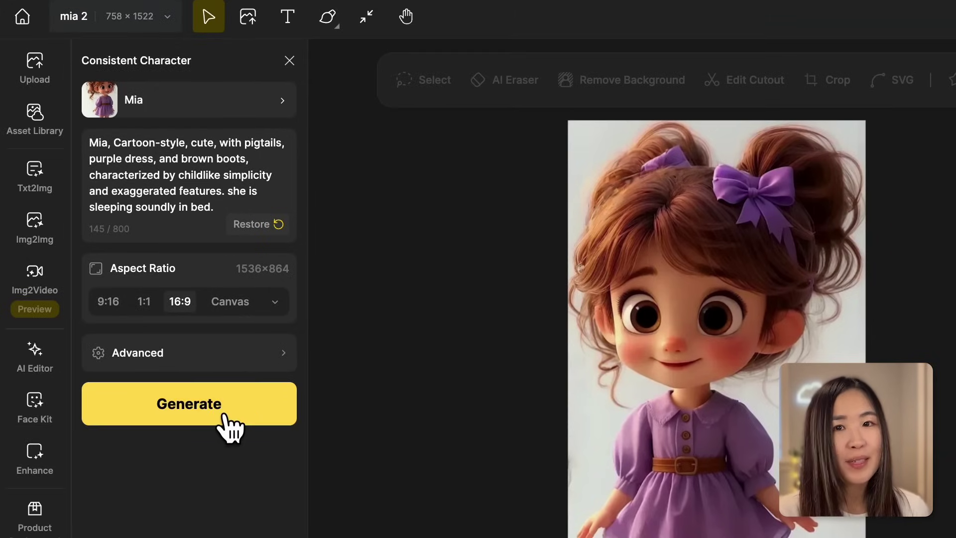
{"action": "left_click", "coordinate": [197, 414]}
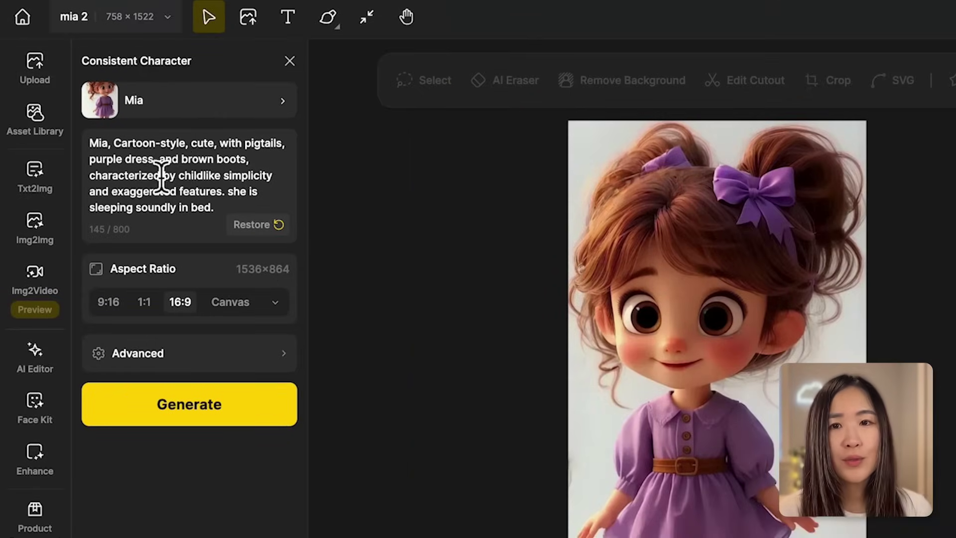
Delete ', and brown boots' from Mia's prompt.
{"action": "left_click_drag", "start_coordinate": [156, 159], "coordinate": [252, 159]}
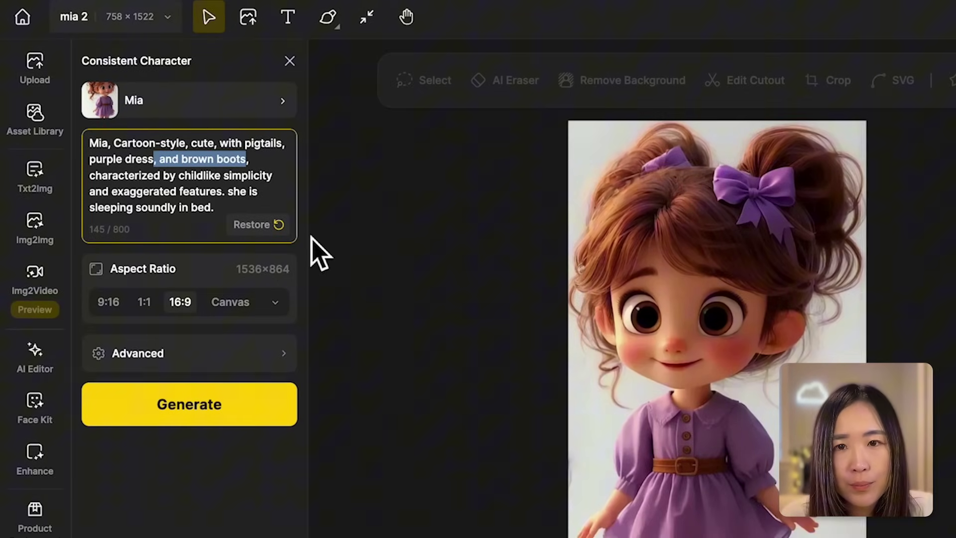
{"action": "key", "text": "BackSpace"}
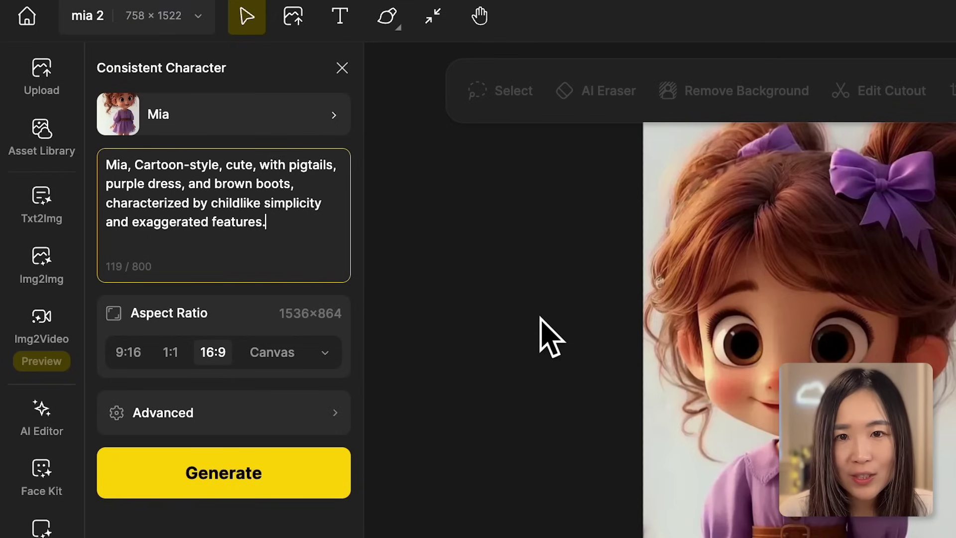
Append 'she is swimming in the pool.' to Mia's prompt and generate the pool images.
{"action": "type", "text": "she is swimming in the poo"}
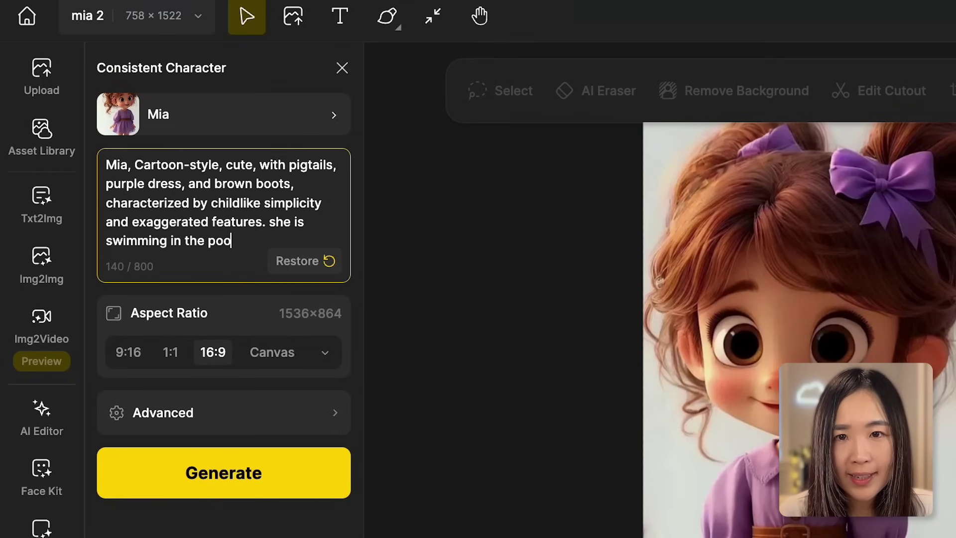
{"action": "type", "text": "l."}
{"action": "left_click", "coordinate": [290, 490]}
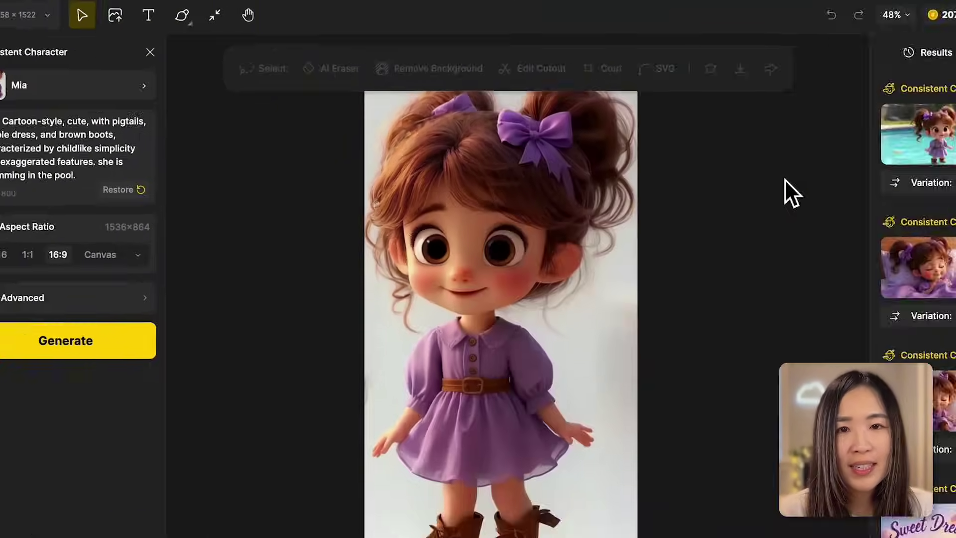
{"action": "mouse_move", "coordinate": [810, 132]}
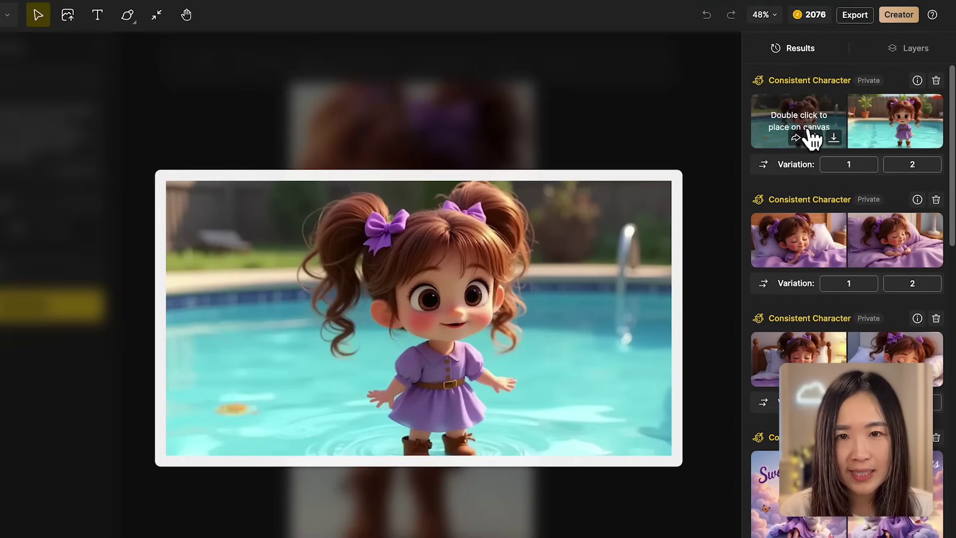
{"action": "mouse_move", "coordinate": [899, 123]}
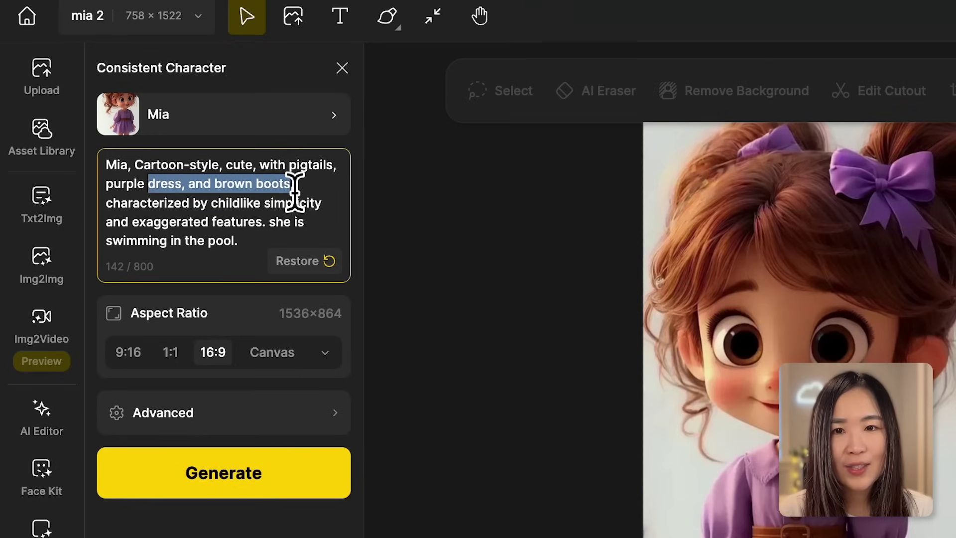
Change her outfit to 'swimsuit' and regenerate the pool scene.
{"action": "type", "text": "swimsuit"}
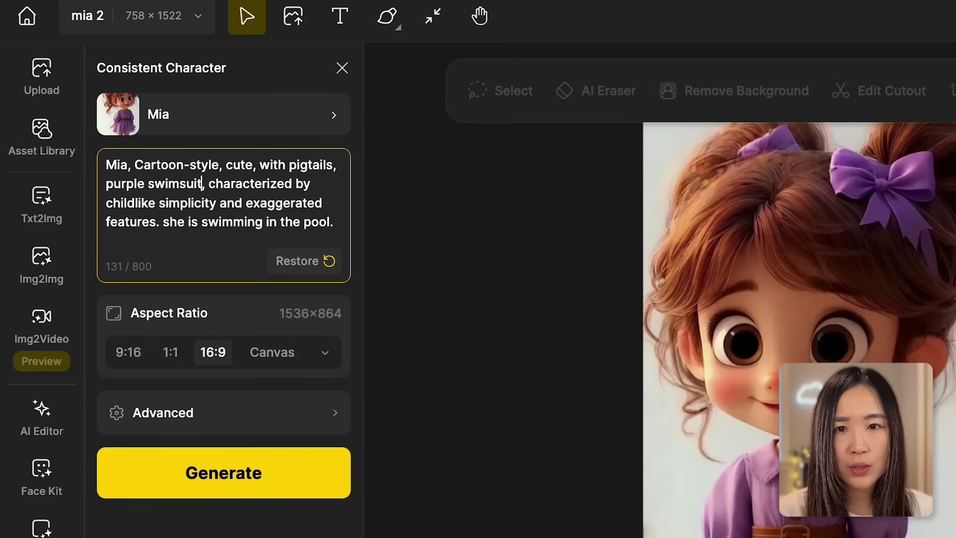
{"action": "left_click", "coordinate": [243, 491]}
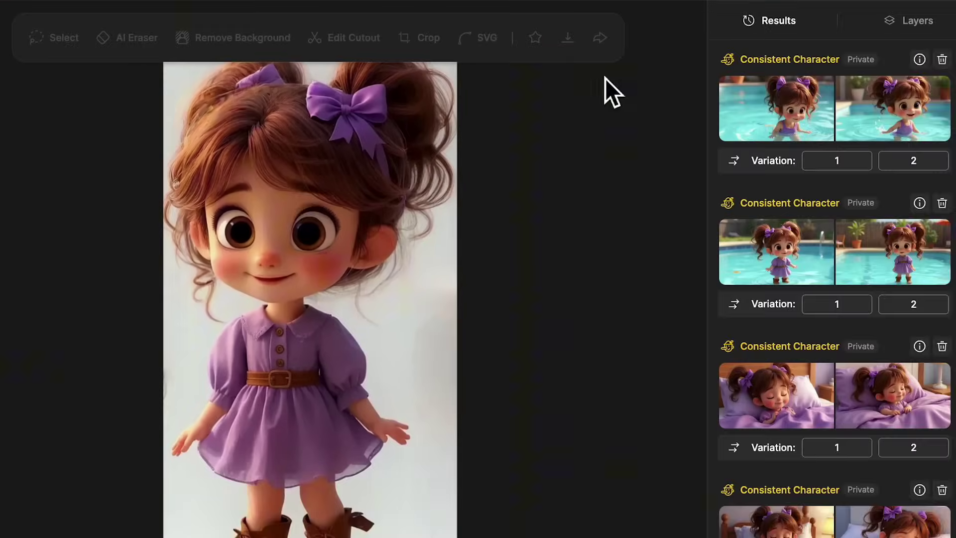
{"action": "mouse_move", "coordinate": [792, 100]}
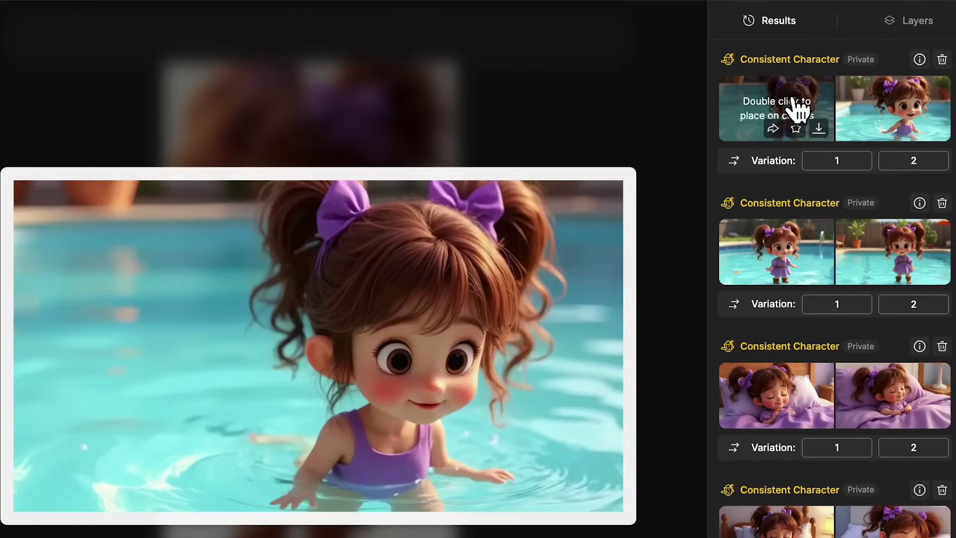
{"action": "mouse_move", "coordinate": [908, 123]}
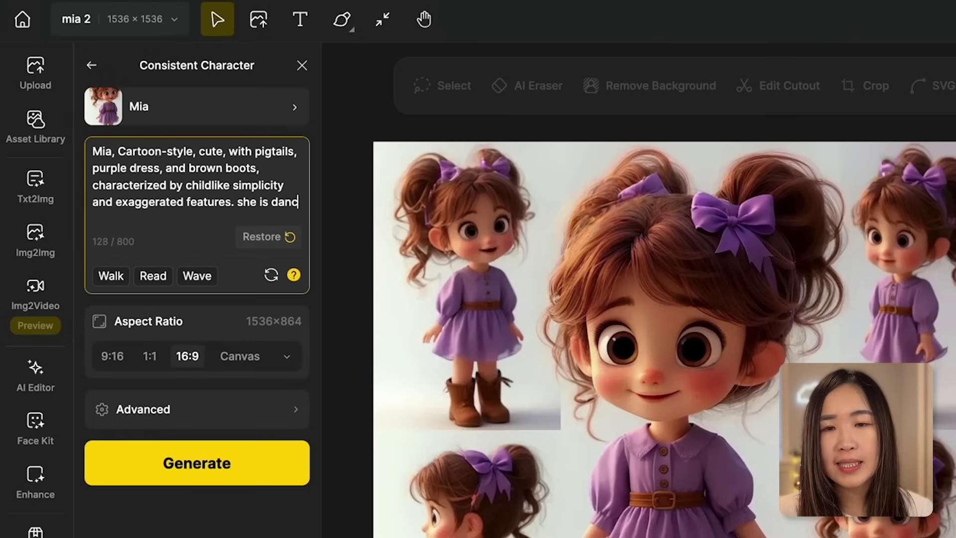
Paste the expanded dancing description and generate Mia dancing in a golden, butterfly-filled wildflower meadow.
{"action": "left_click", "coordinate": [217, 481]}
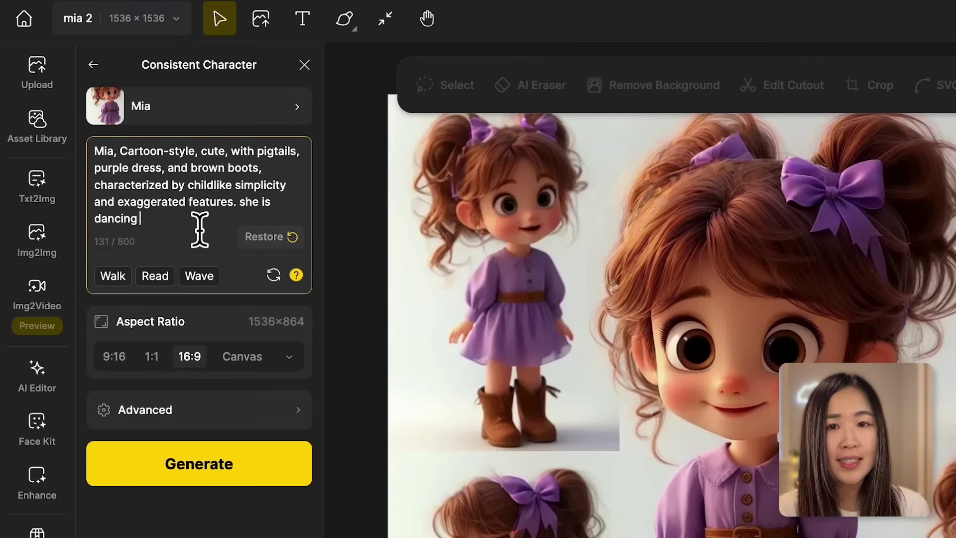
{"action": "type", "text": "joyfully, Her arms are outstretched, one hand raised towards the sky and the other gracefully sweeping through the air, with one leg slightly bent mid-spin, in a sun-dappled meadow, surrounded by wildflowers and butterflies, in golden hour"}
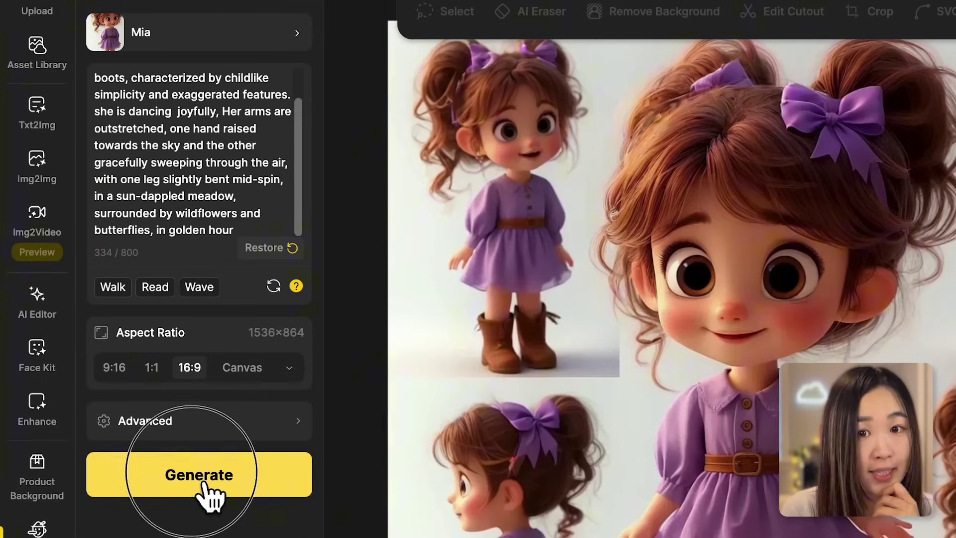
{"action": "left_click", "coordinate": [209, 533]}
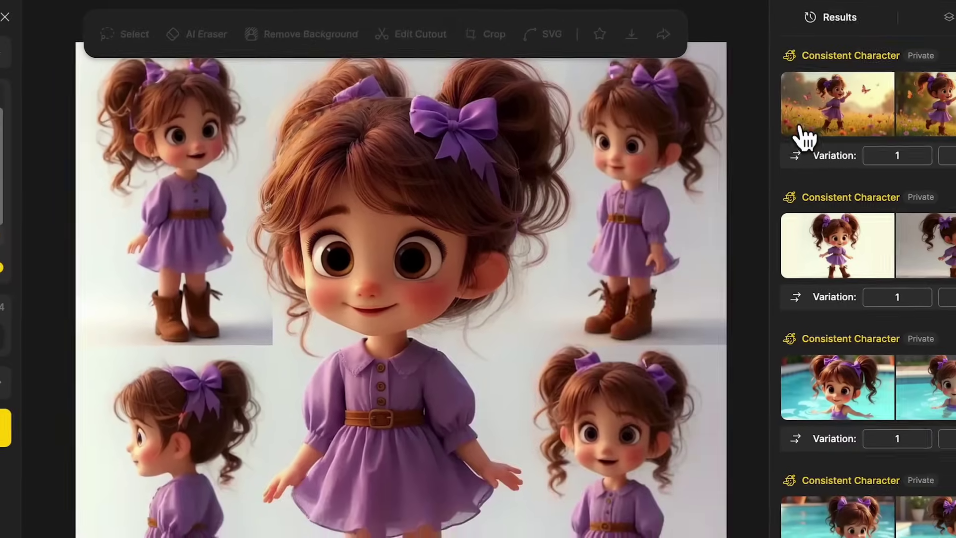
{"action": "mouse_move", "coordinate": [792, 114]}
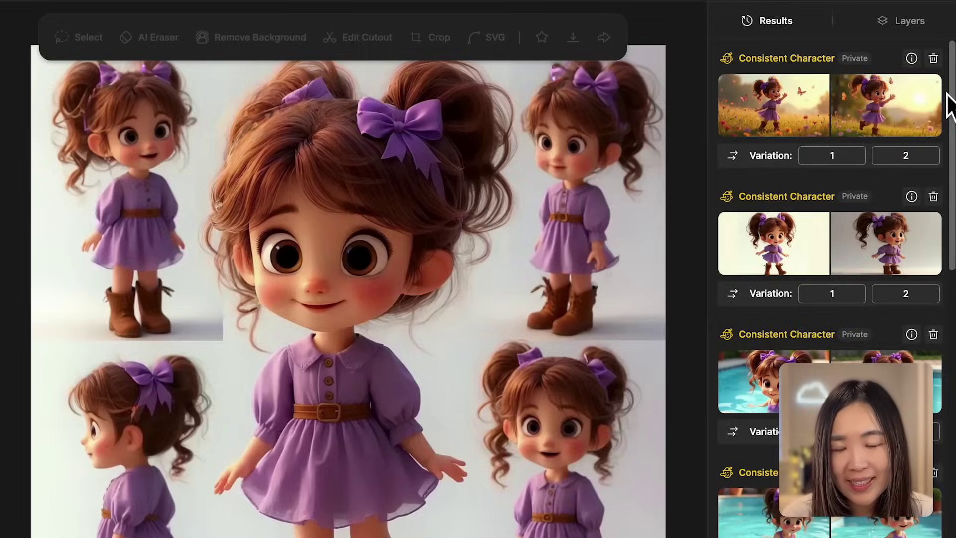
{"action": "mouse_move", "coordinate": [921, 117]}
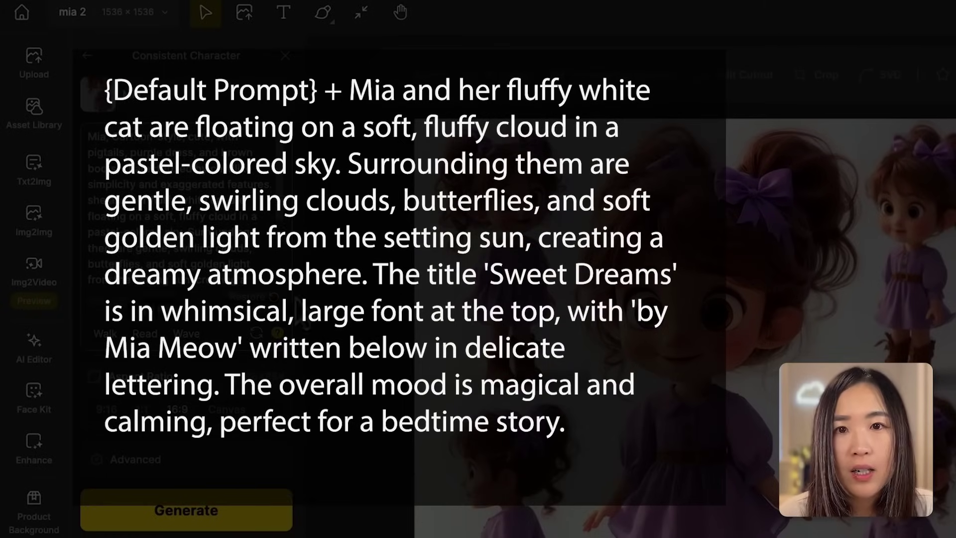
Use the Sweet Dreams prompt at portrait 3:4 (1152×1536) and generate the cover images.
{"action": "scroll", "coordinate": [184, 209], "scroll_direction": "up", "scroll_amount": 2}
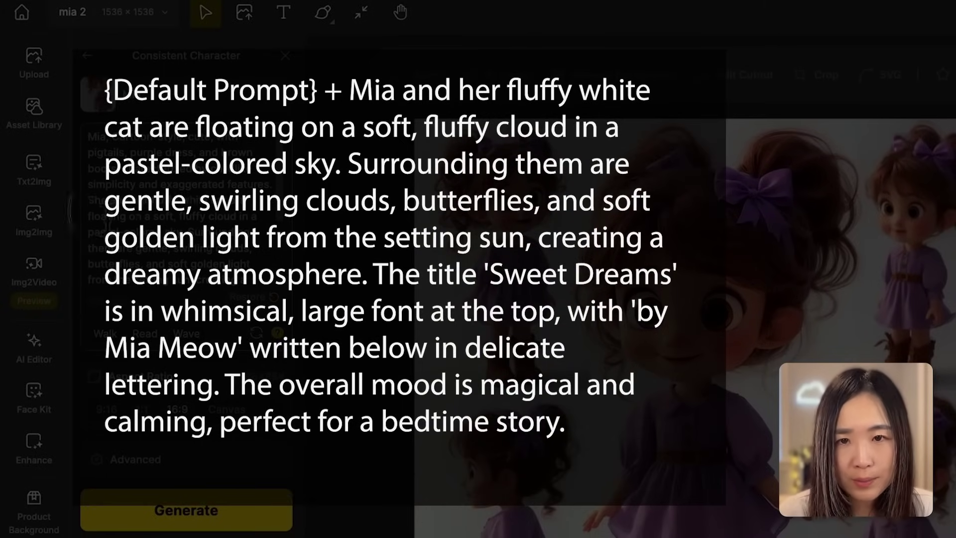
{"action": "scroll", "coordinate": [184, 210], "scroll_direction": "down", "scroll_amount": 3}
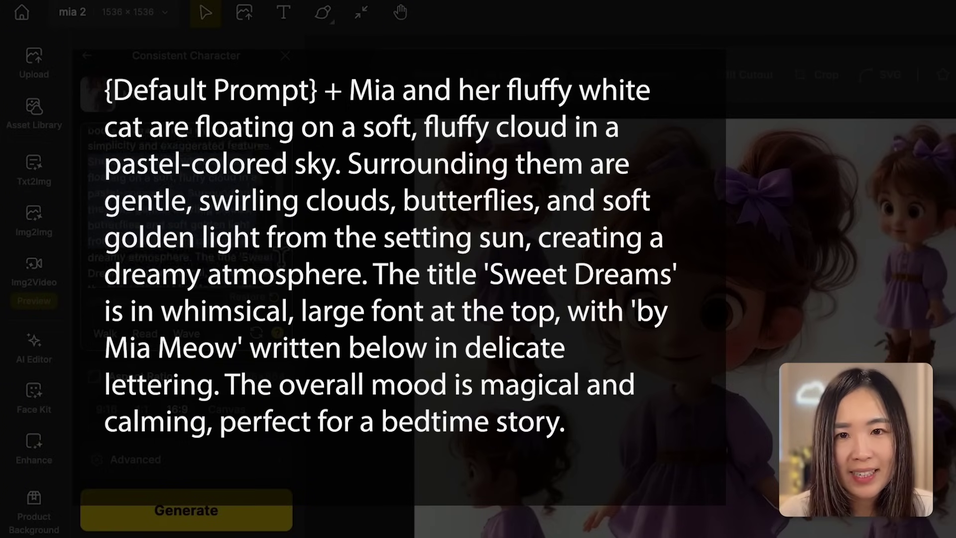
{"action": "left_click_drag", "start_coordinate": [195, 224], "coordinate": [252, 291]}
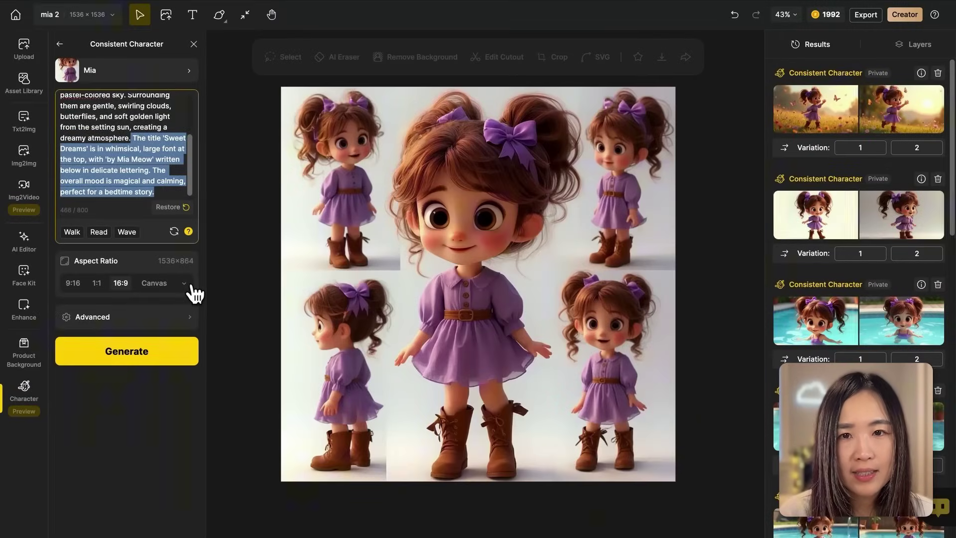
{"action": "left_click", "coordinate": [190, 287]}
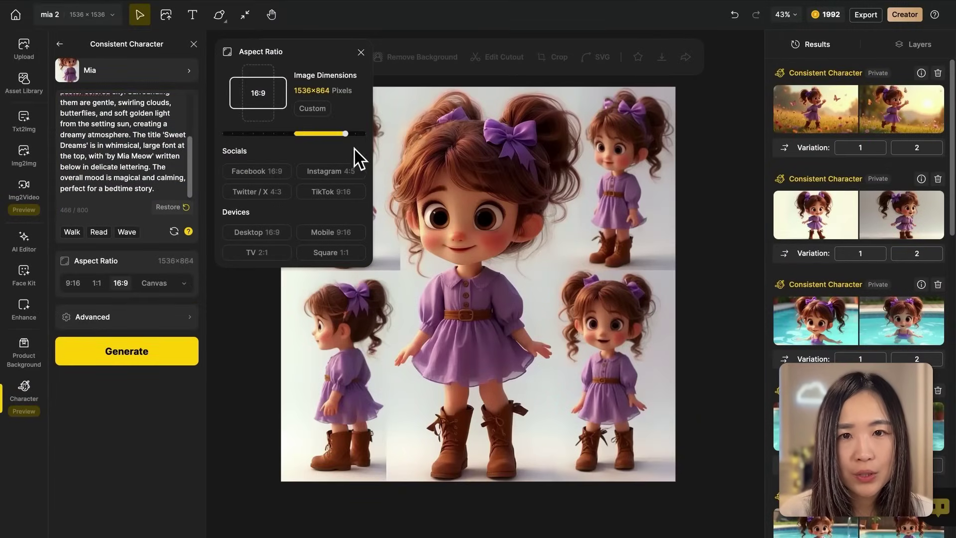
{"action": "left_click_drag", "start_coordinate": [345, 134], "coordinate": [263, 133]}
{"action": "left_click", "coordinate": [135, 351]}
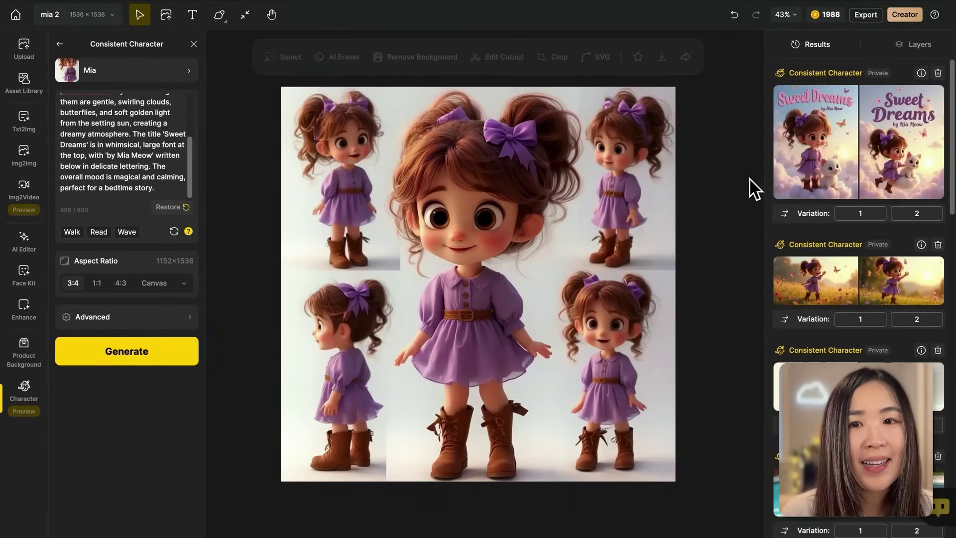
{"action": "mouse_move", "coordinate": [822, 171]}
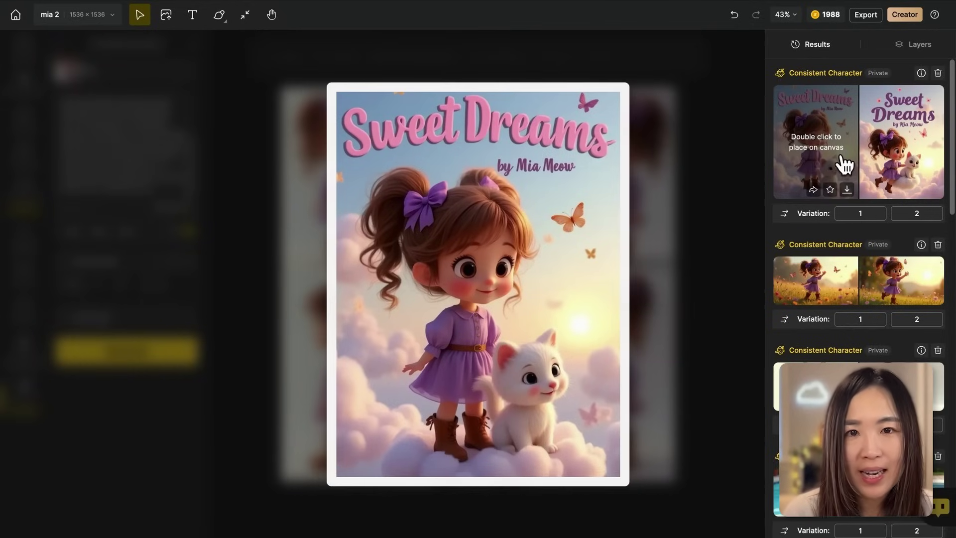
{"action": "mouse_move", "coordinate": [889, 177]}
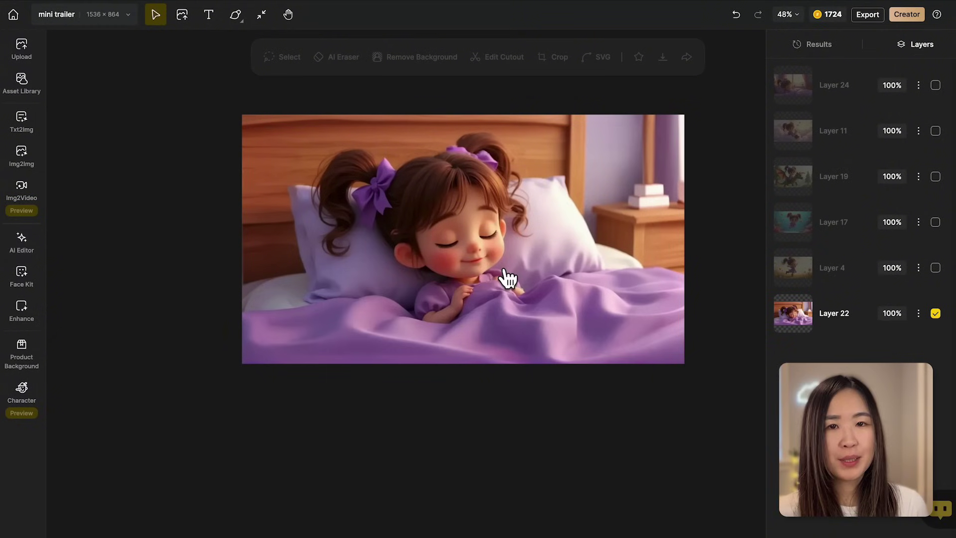
Open the Img2Video panel for the sleeping Mia bedroom picture.
{"action": "mouse_move", "coordinate": [33, 313]}
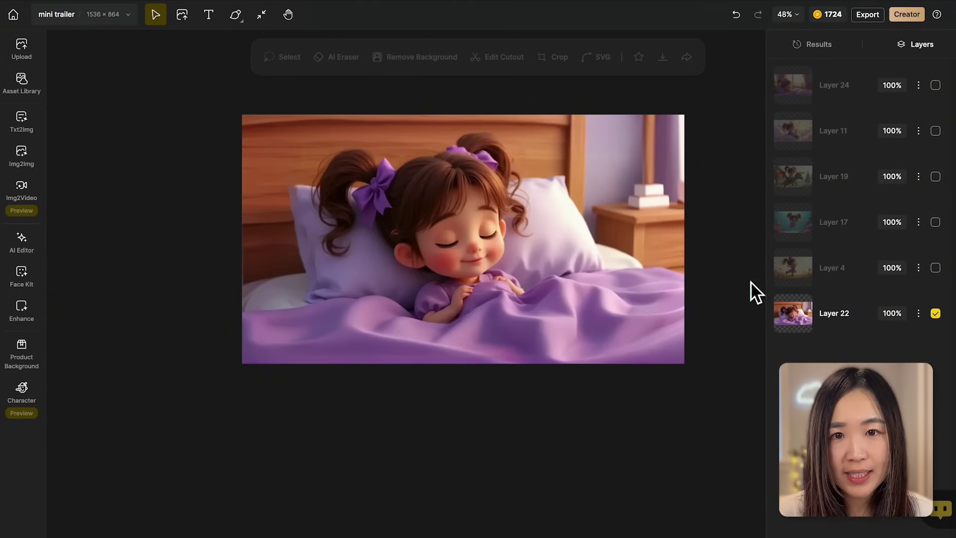
{"action": "mouse_move", "coordinate": [30, 204]}
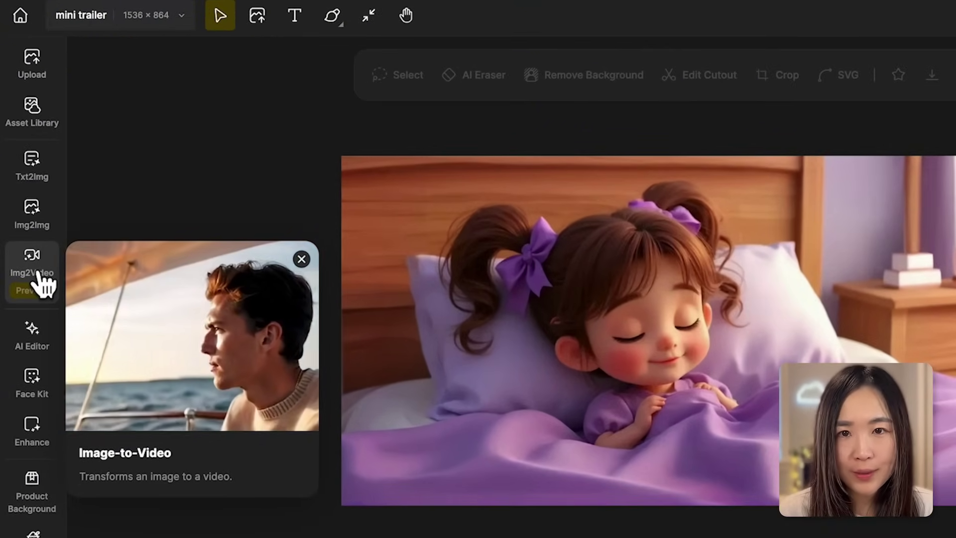
{"action": "left_click", "coordinate": [40, 277]}
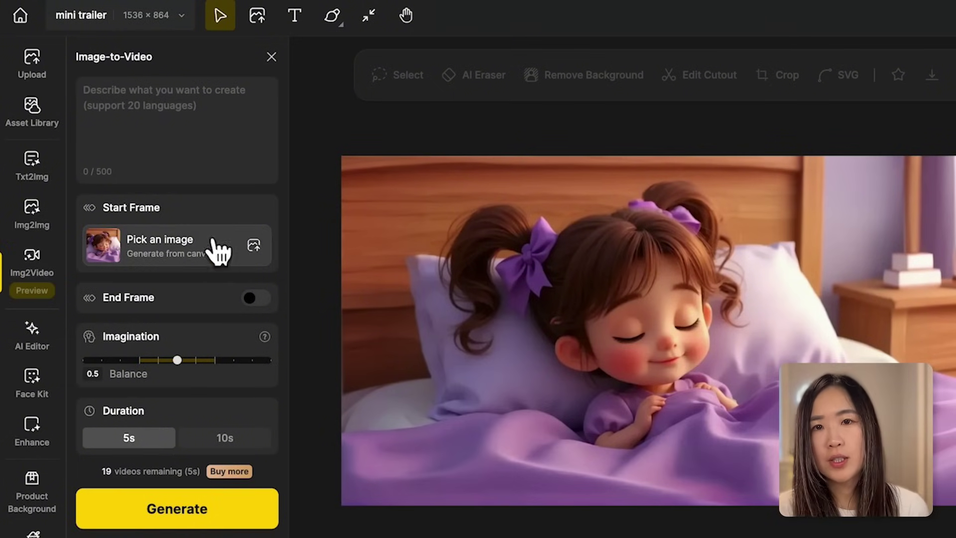
{"action": "left_click", "coordinate": [133, 248]}
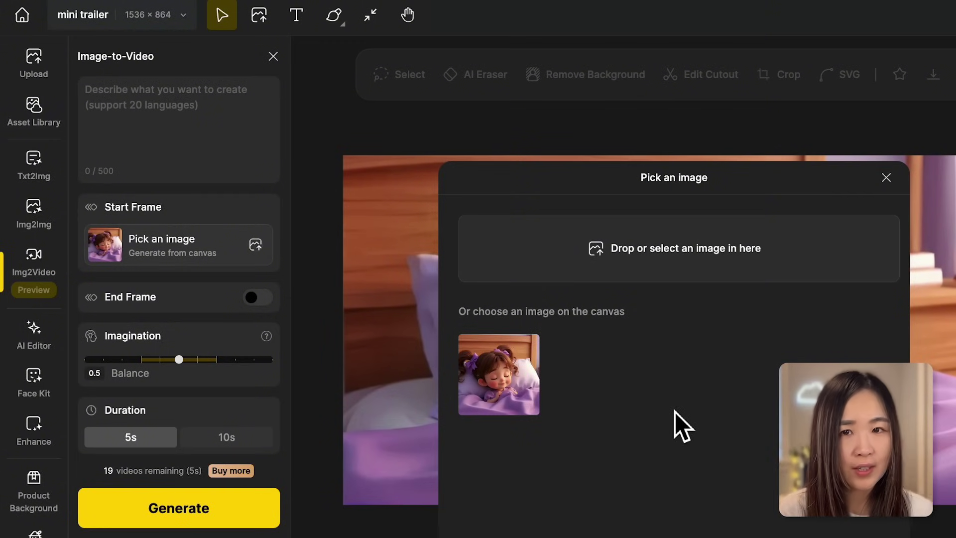
{"action": "left_click", "coordinate": [886, 178]}
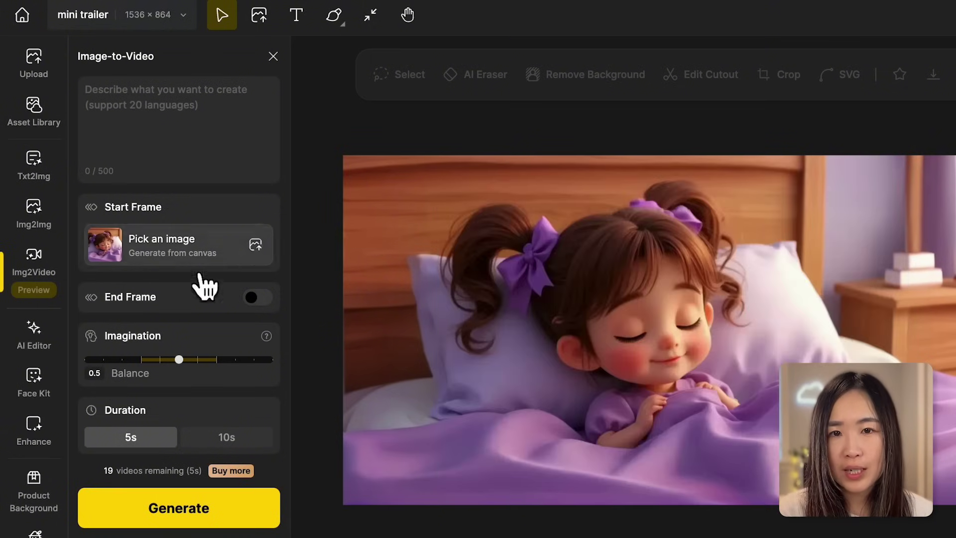
{"action": "left_click", "coordinate": [258, 299]}
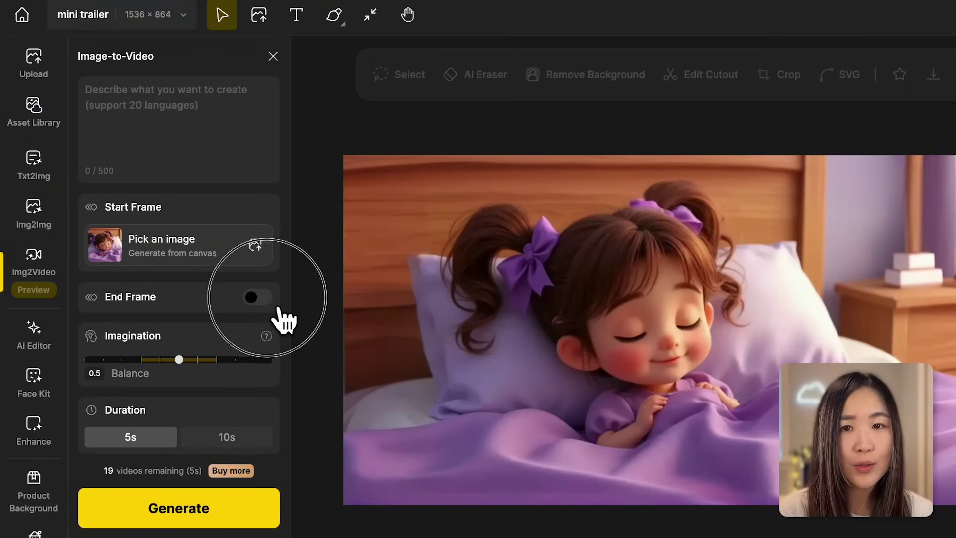
{"action": "left_click", "coordinate": [265, 307]}
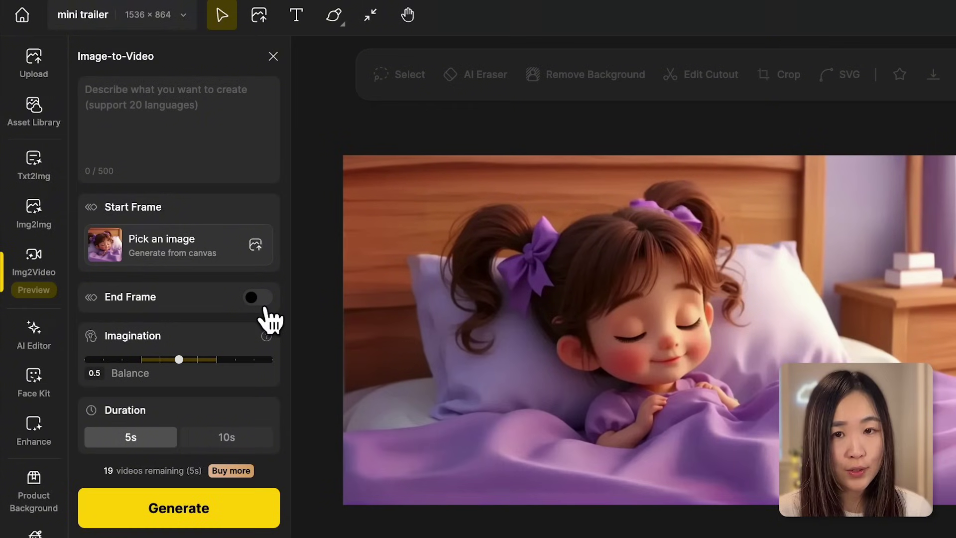
{"action": "left_click", "coordinate": [222, 109]}
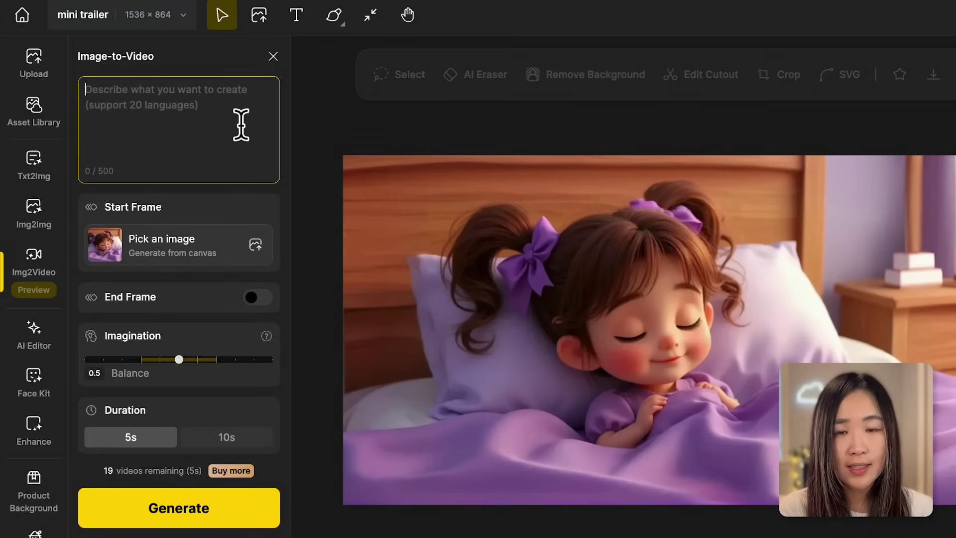
Write the prompt 'A girl is sleeping peacefully in her cozy bed, camera zoom in.'.
{"action": "type", "text": "A girl is "}
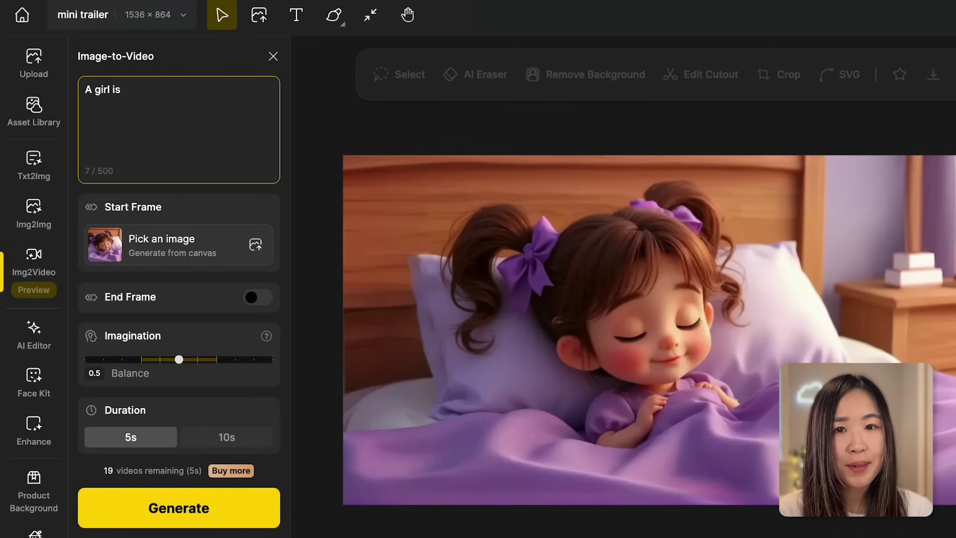
{"action": "type", "text": "sleeping soundly"}
{"action": "key", "text": "BackSpace"}
{"action": "key", "text": "BackSpace"}
{"action": "key", "text": "BackSpace"}
{"action": "key", "text": "BackSpace"}
{"action": "key", "text": "BackSpace"}
{"action": "key", "text": "BackSpace"}
{"action": "key", "text": "BackSpace"}
{"action": "key", "text": "BackSpace"}
{"action": "type", "text": "peacefully in her cozy bed, camera zoom in"}
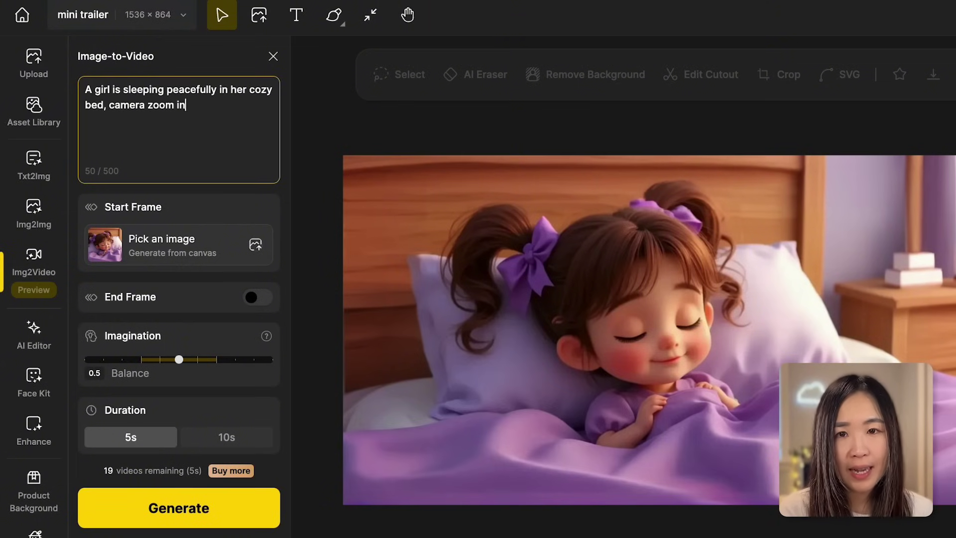
{"action": "type", "text": "."}
Try Imagination at 0.9 and 0.1, settle on 0.5 Balance with 5s duration, and generate.
{"action": "mouse_move", "coordinate": [267, 337]}
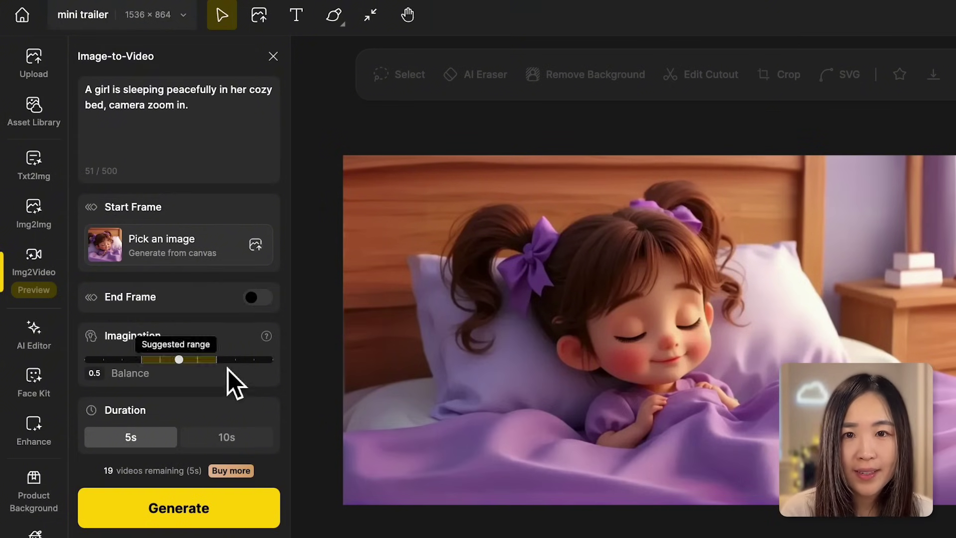
{"action": "left_click", "coordinate": [257, 366]}
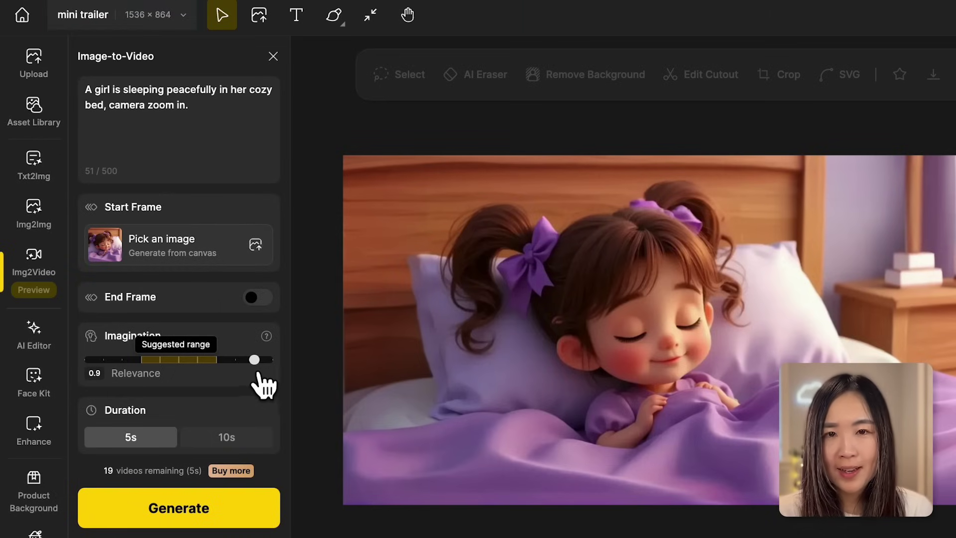
{"action": "left_click", "coordinate": [116, 374]}
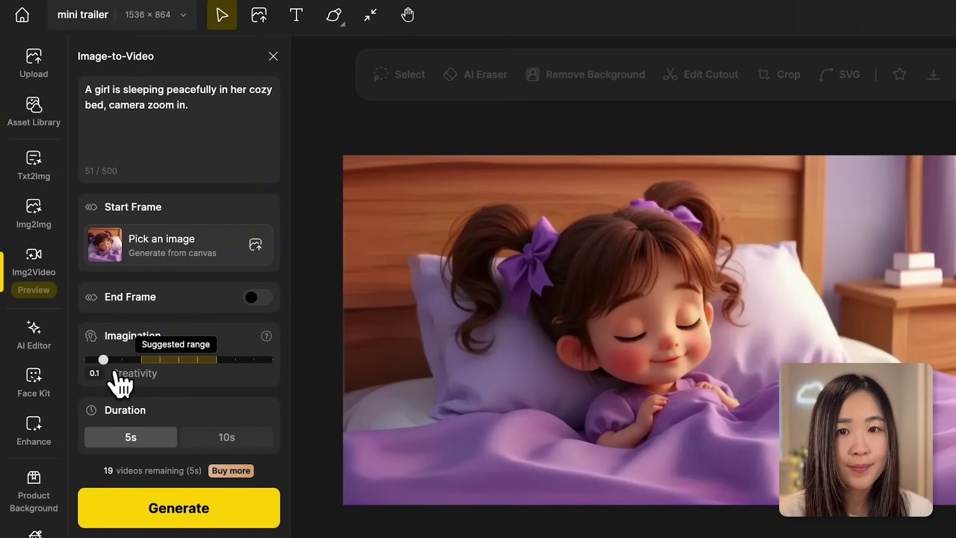
{"action": "left_click", "coordinate": [177, 373]}
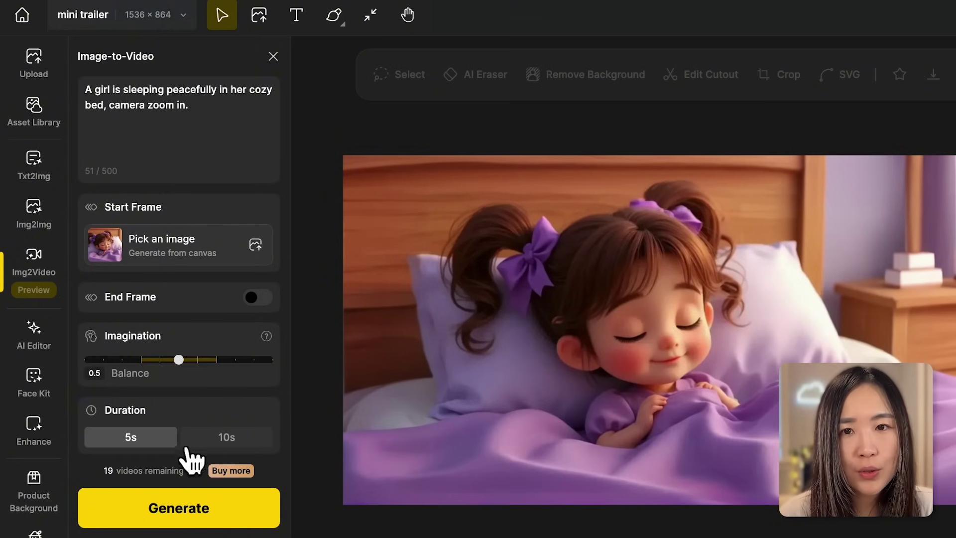
{"action": "left_click", "coordinate": [265, 441]}
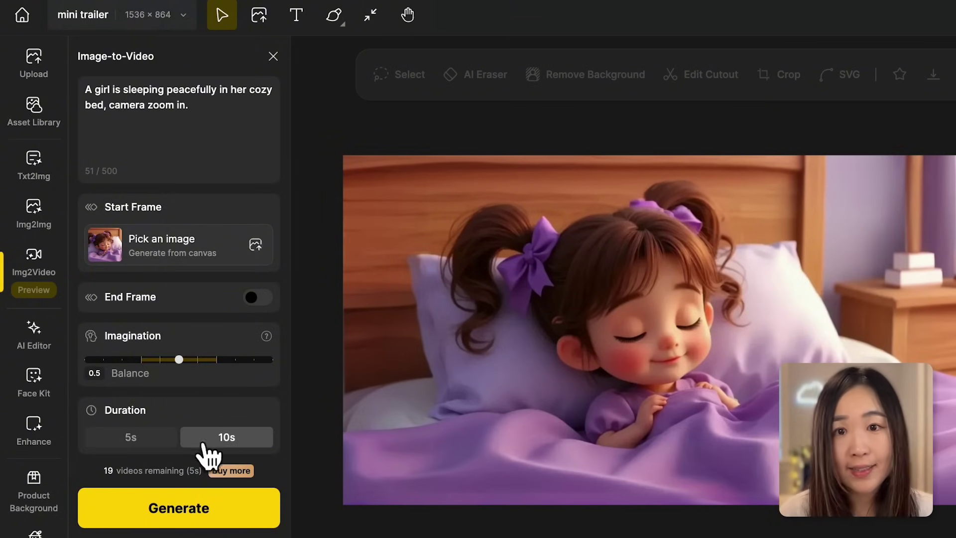
{"action": "left_click", "coordinate": [137, 447]}
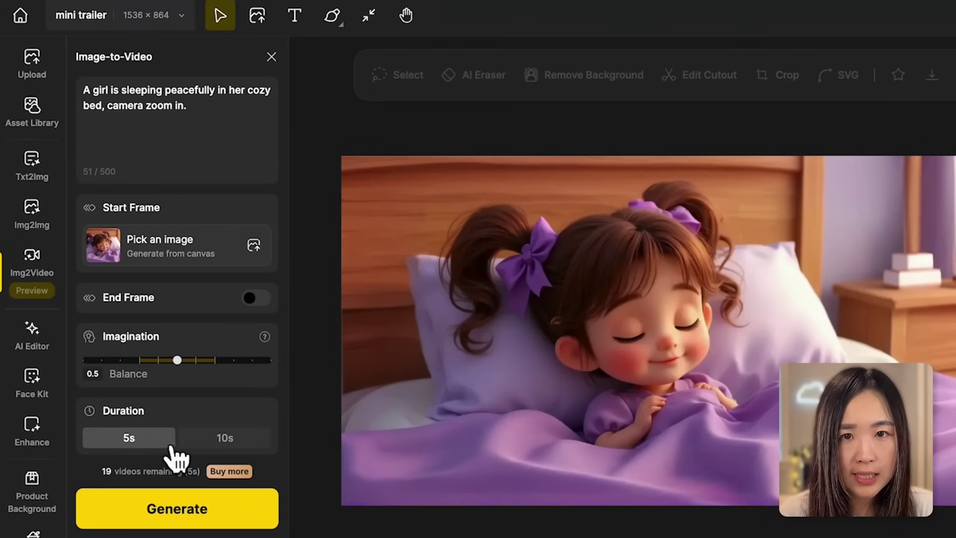
{"action": "left_click", "coordinate": [175, 516]}
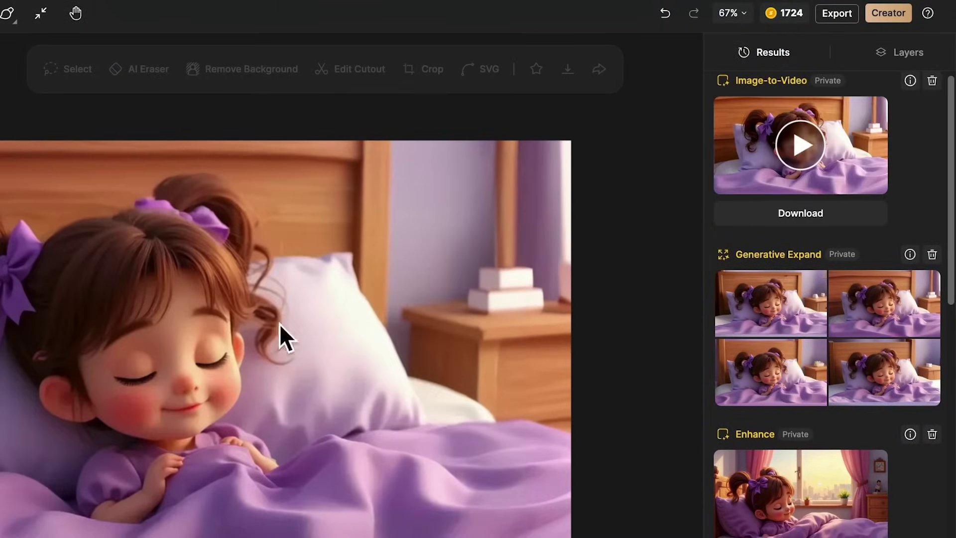
Preview the sleeping-girl clip, download it as mini trailer (1).mp4, and open the file.
{"action": "left_click", "coordinate": [812, 155]}
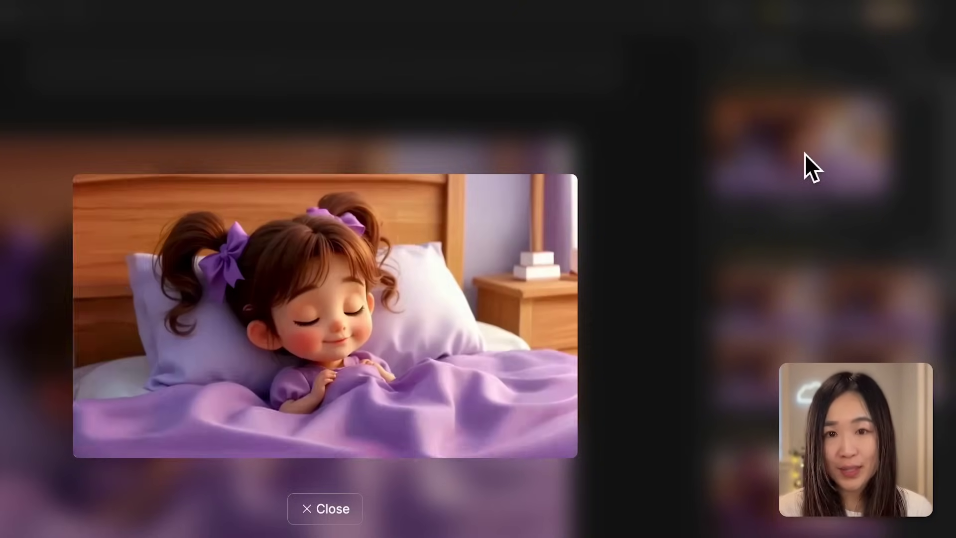
{"action": "left_click", "coordinate": [805, 153]}
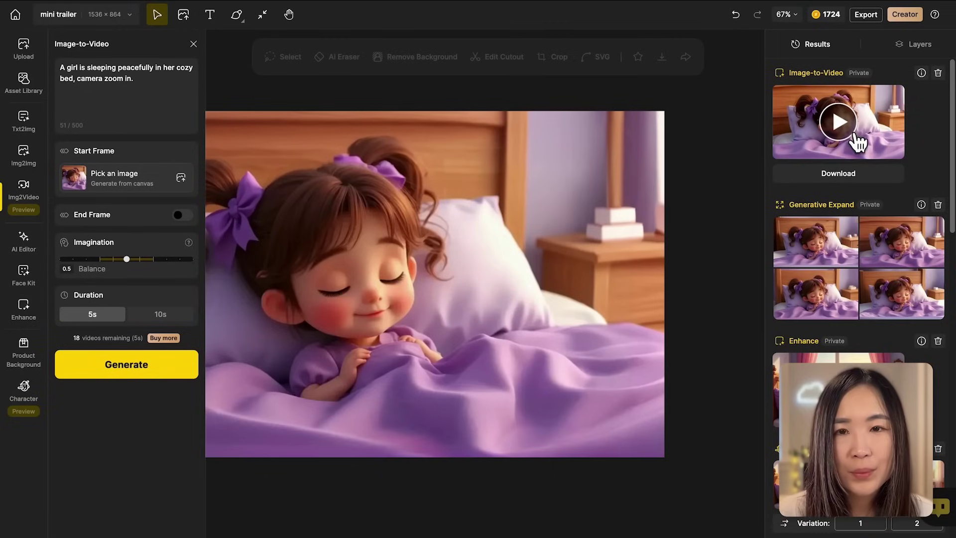
{"action": "left_click", "coordinate": [853, 180]}
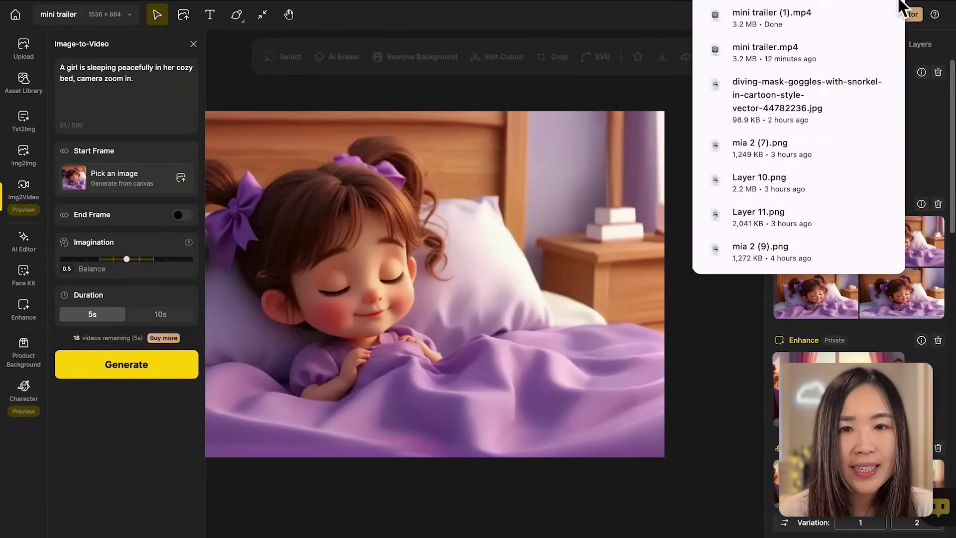
{"action": "left_click", "coordinate": [882, 14]}
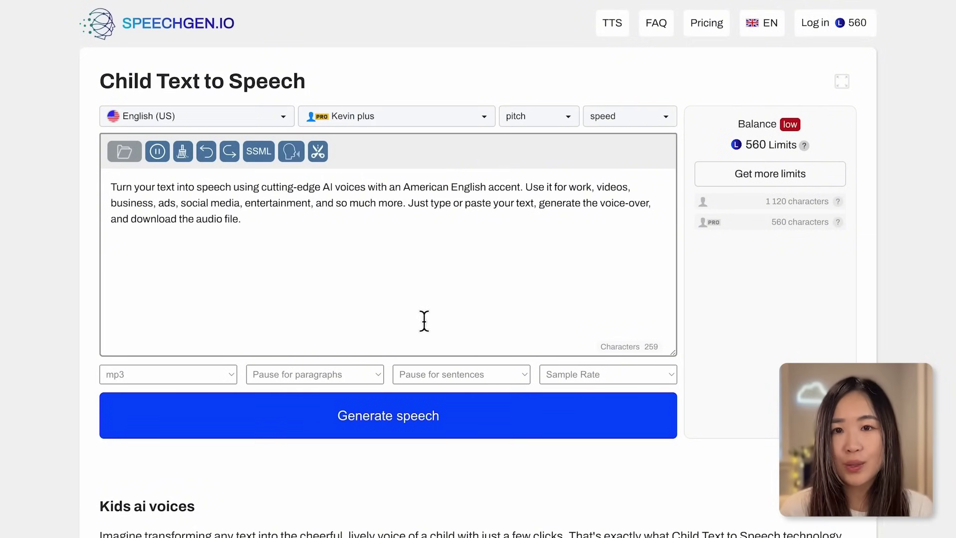
Choose English (US), the Anny child voice, default pitch and x0.9 speech speed.
{"action": "scroll", "coordinate": [424, 321], "scroll_direction": "down", "scroll_amount": 9}
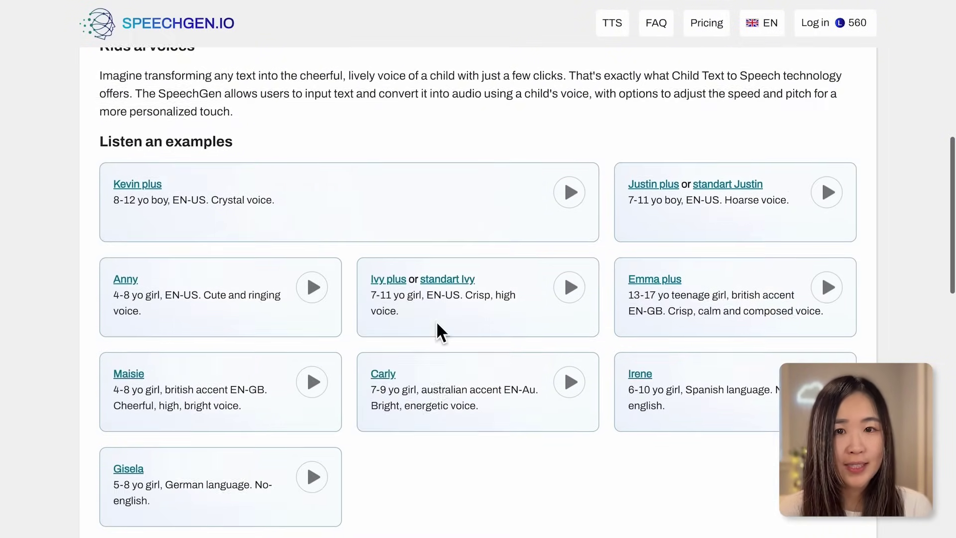
{"action": "scroll", "coordinate": [437, 324], "scroll_direction": "down", "scroll_amount": 3}
{"action": "scroll", "coordinate": [437, 329], "scroll_direction": "up", "scroll_amount": 2}
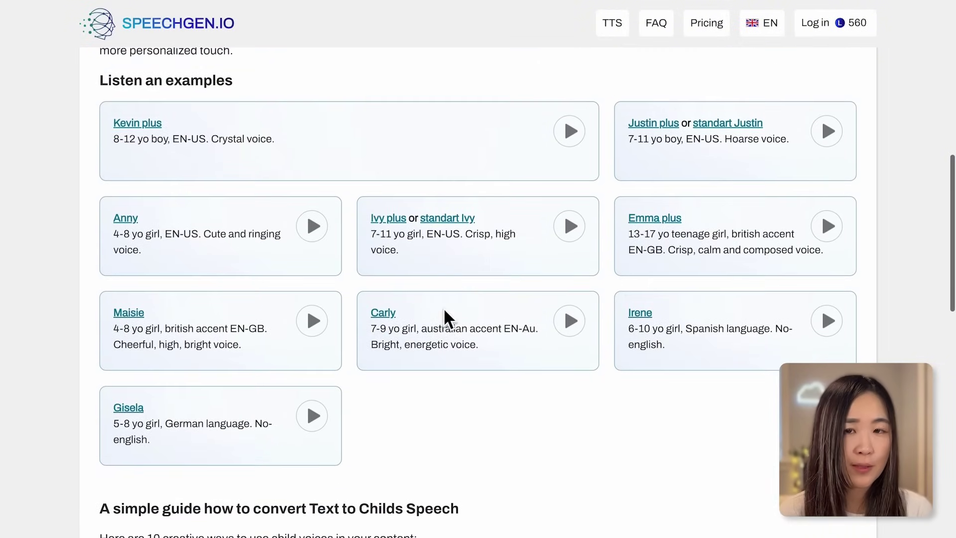
{"action": "scroll", "coordinate": [587, 265], "scroll_direction": "up", "scroll_amount": 1}
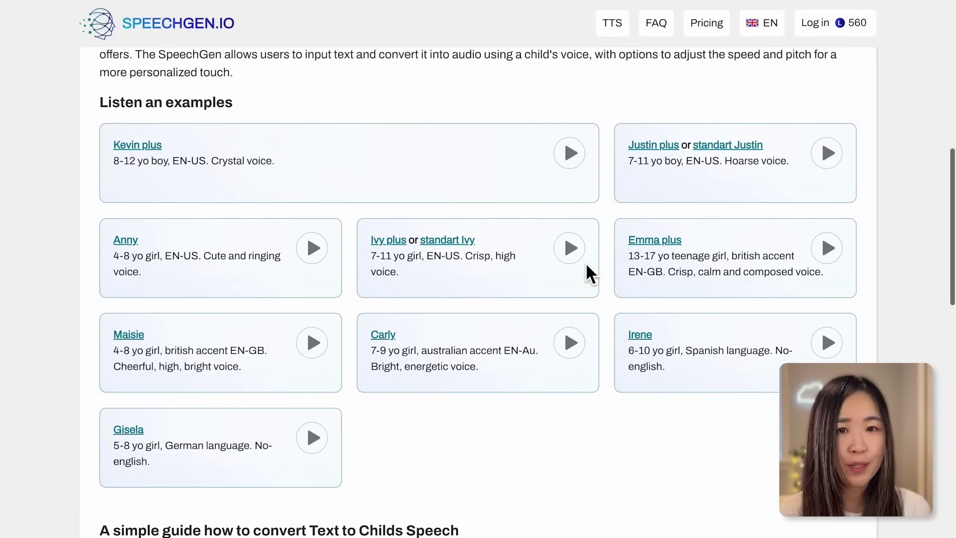
{"action": "scroll", "coordinate": [587, 269], "scroll_direction": "up", "scroll_amount": 10}
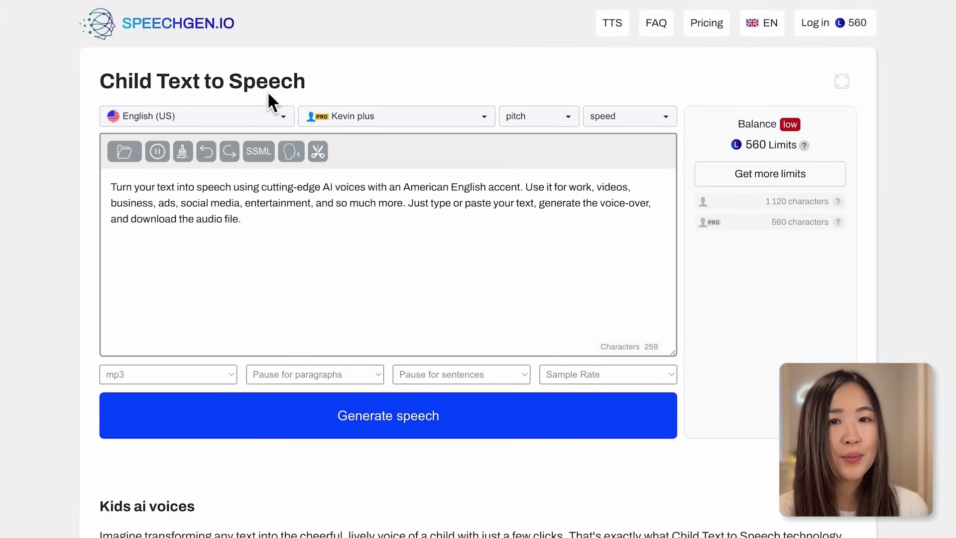
{"action": "left_click", "coordinate": [269, 117]}
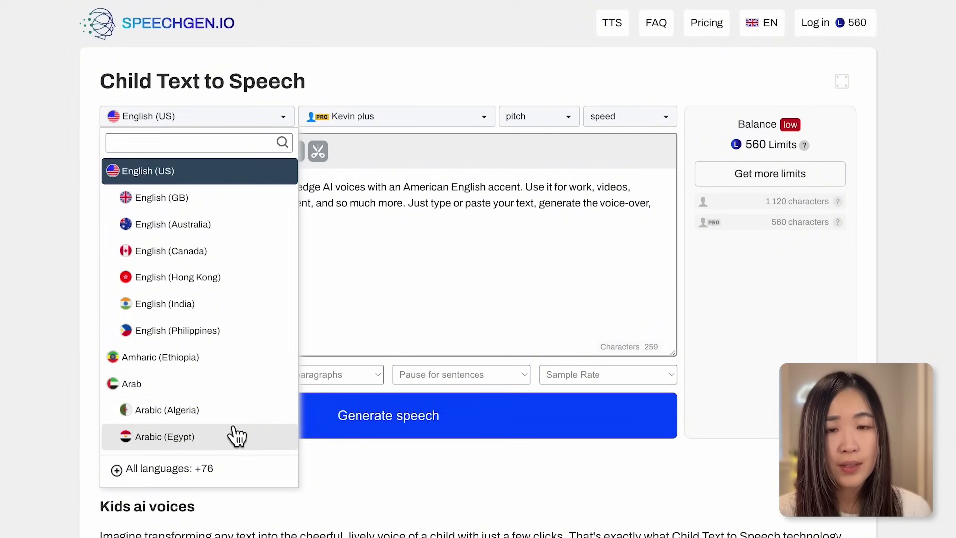
{"action": "left_click", "coordinate": [260, 179]}
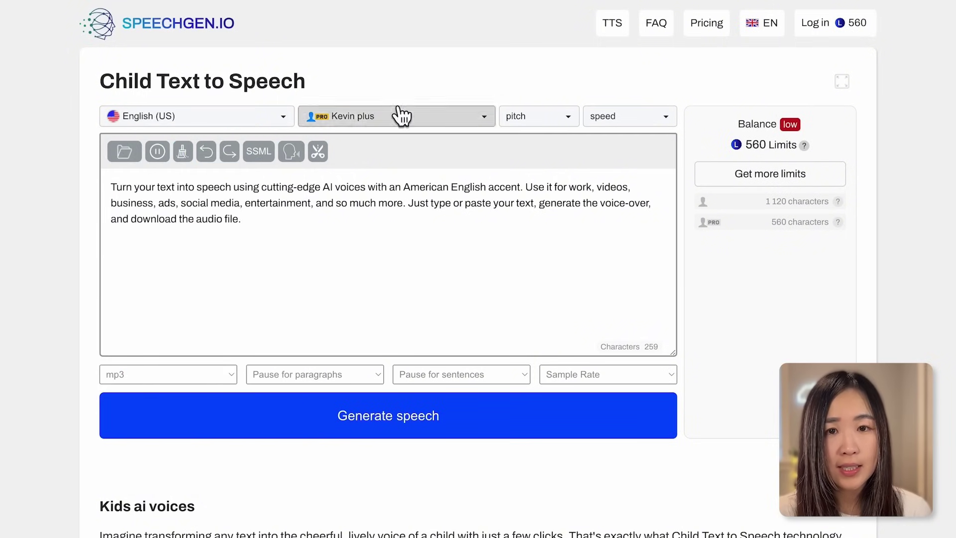
{"action": "left_click", "coordinate": [427, 122]}
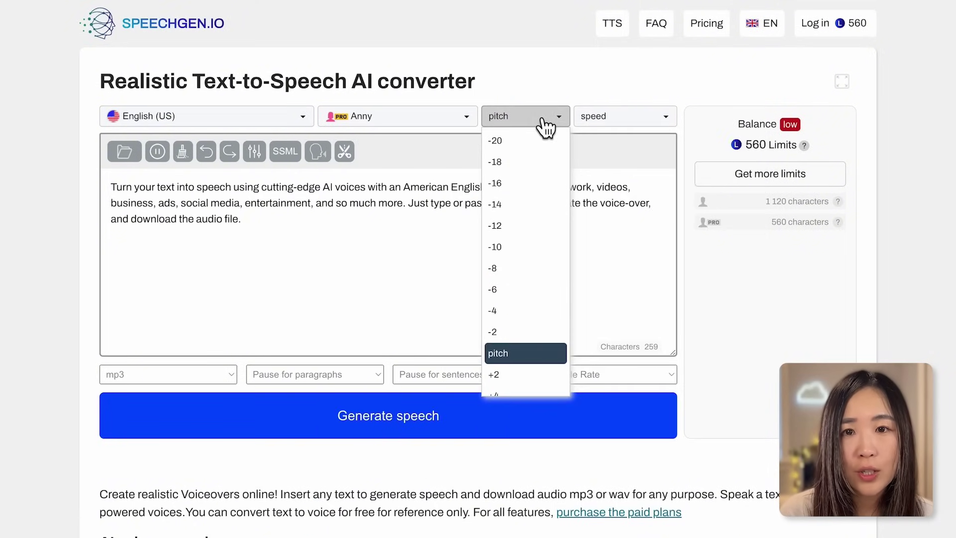
{"action": "left_click", "coordinate": [546, 125]}
{"action": "left_click", "coordinate": [622, 116]}
{"action": "left_click", "coordinate": [618, 309]}
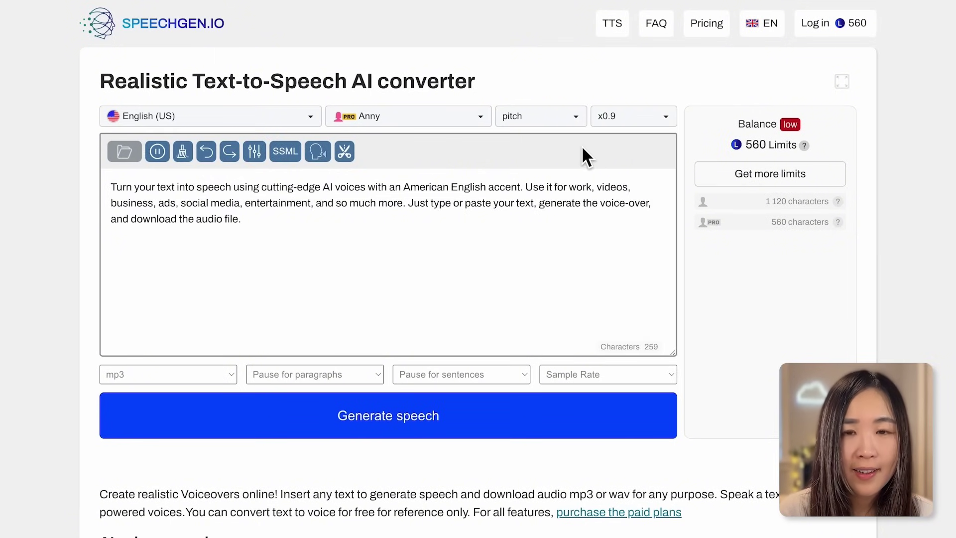
Replace the sample text with the dream script, generate the voiceover and play it.
{"action": "left_click", "coordinate": [315, 247]}
{"action": "key", "text": "ctrl+a"}
{"action": "type", "text": "\"I fell asleep and started to dream.\" \"I danced with pretty butterflies\" \"I swam with sparkly fish in the shiny water.\" \"I met a magical dragon and together we flew to the sky  \" \"I sit on a soft cloud with my fluffy cat.\" \"Dreaming is so much fun. I can't wait to dream again\"  \"Have a sweet dream!\""}
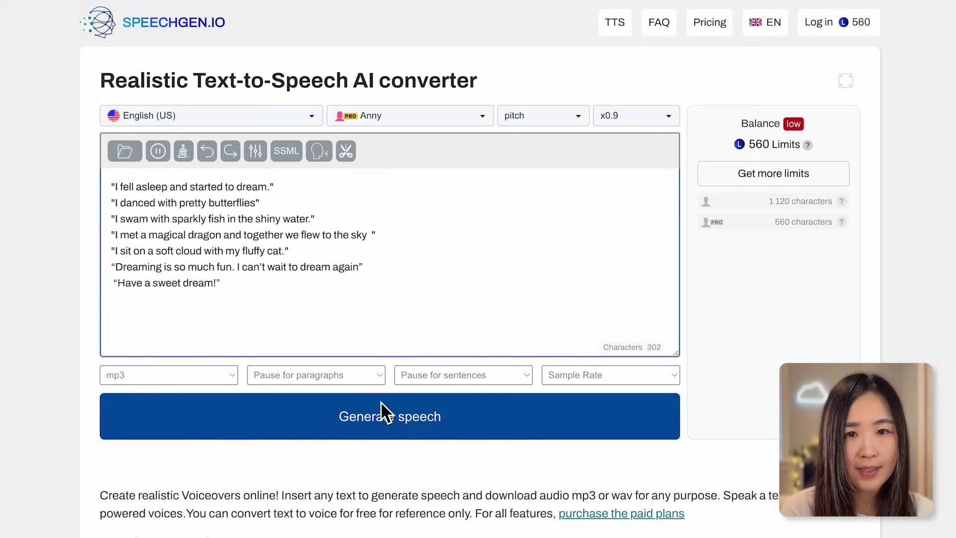
{"action": "left_click", "coordinate": [407, 418]}
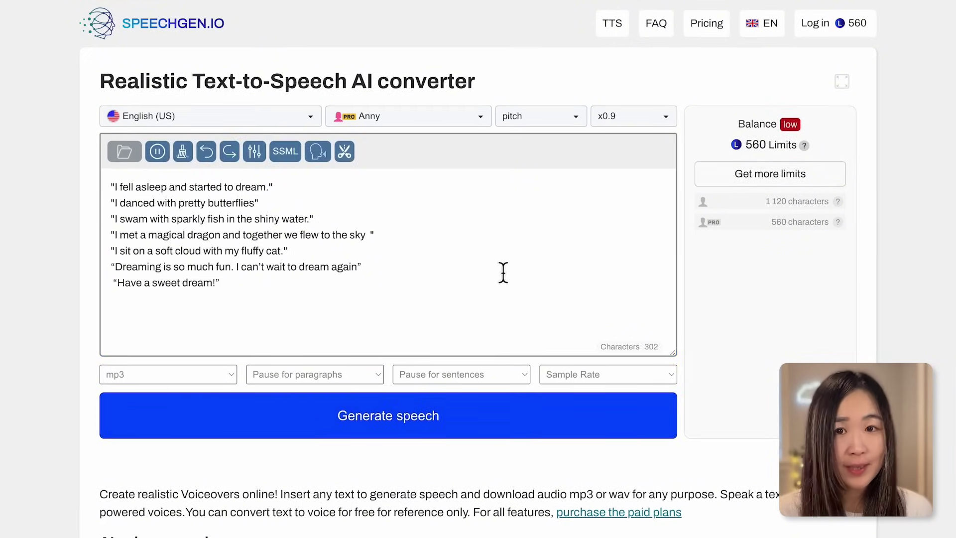
{"action": "left_click", "coordinate": [412, 420]}
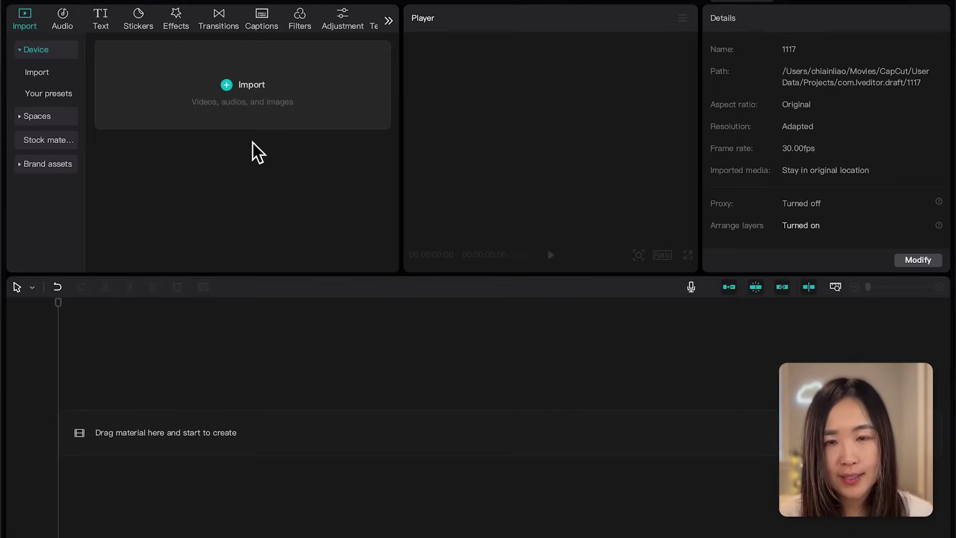
Import the media and lay out sleep, dance, underwater and dragon clips with the voiceover beneath.
{"action": "left_click", "coordinate": [226, 88]}
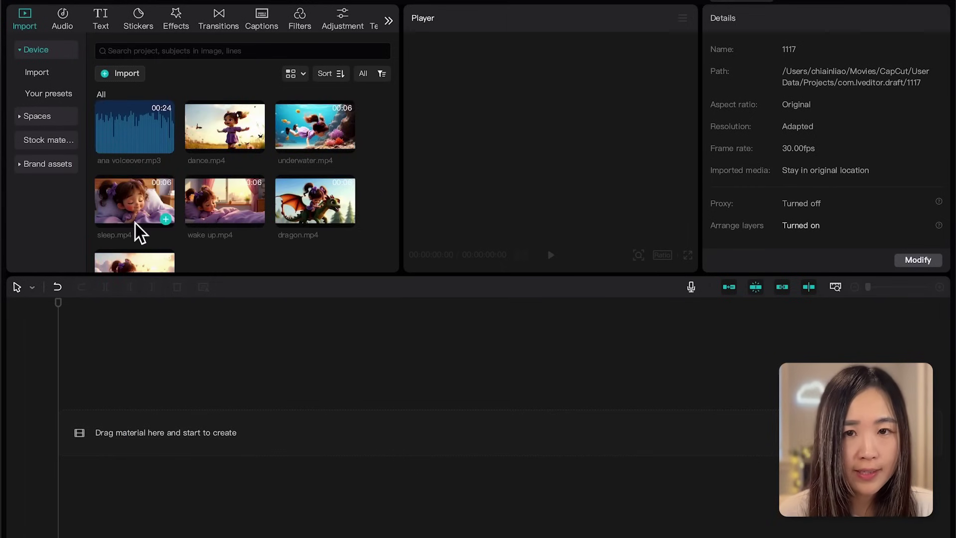
{"action": "scroll", "coordinate": [252, 248], "scroll_direction": "down", "scroll_amount": 1}
{"action": "left_click_drag", "start_coordinate": [134, 187], "coordinate": [120, 379]}
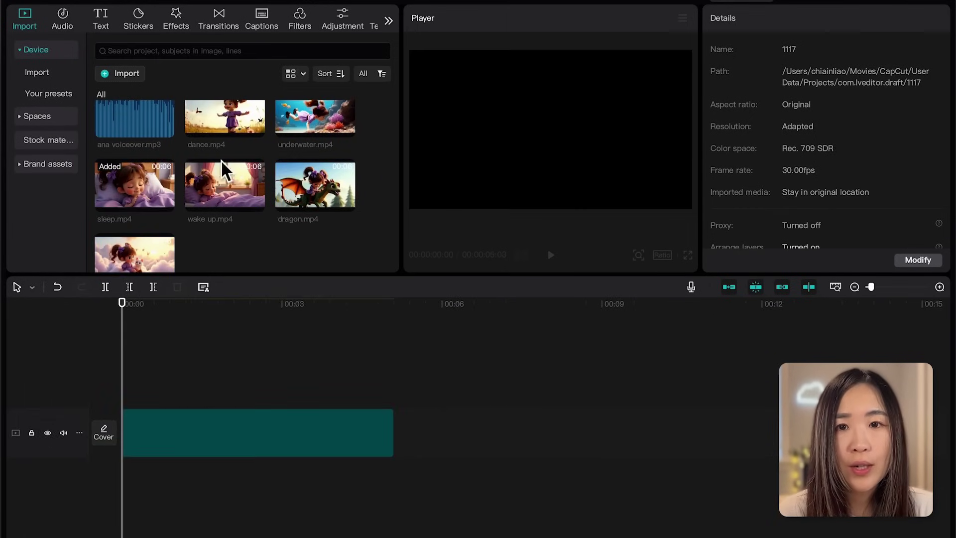
{"action": "left_click_drag", "start_coordinate": [224, 116], "coordinate": [398, 433]}
{"action": "left_click_drag", "start_coordinate": [316, 116], "coordinate": [568, 373]}
{"action": "left_click_drag", "start_coordinate": [315, 185], "coordinate": [688, 429]}
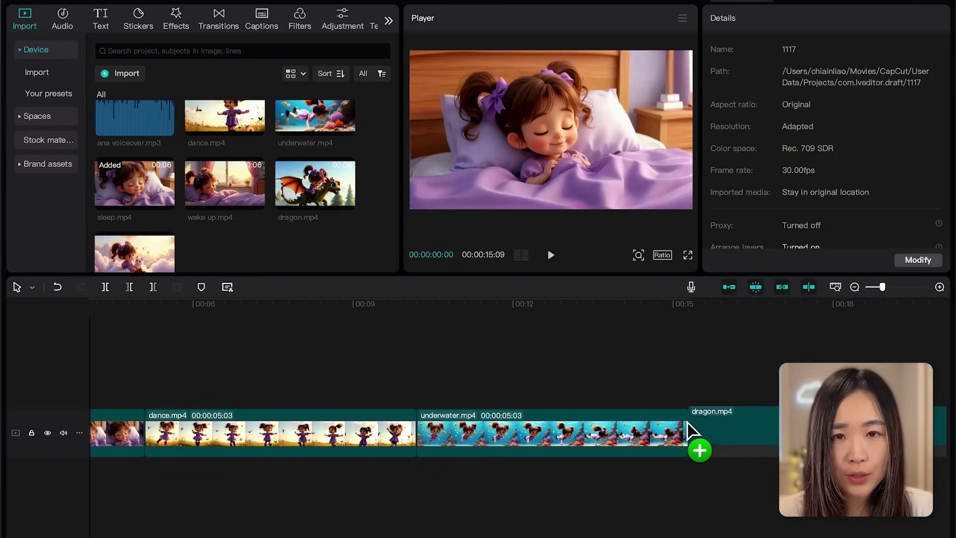
{"action": "left_click_drag", "start_coordinate": [134, 118], "coordinate": [125, 481]}
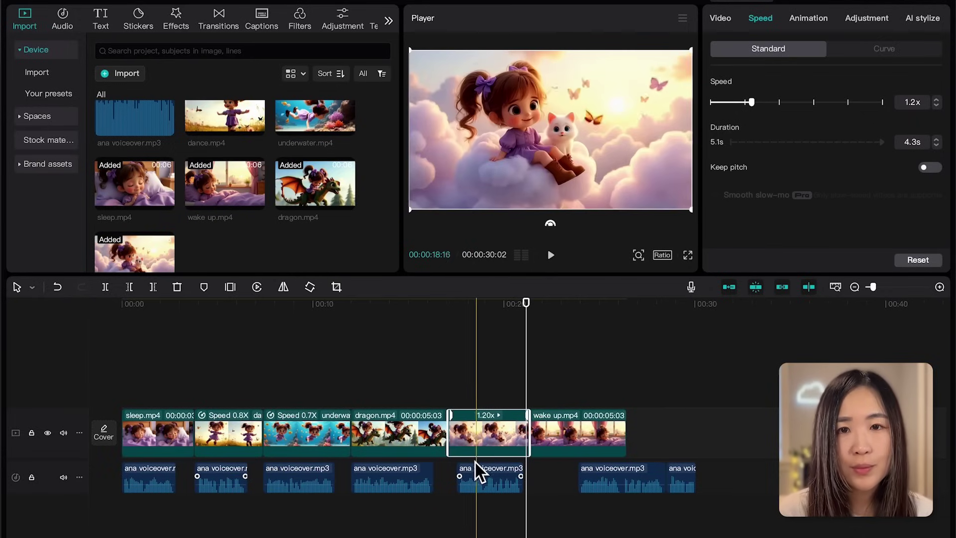
Nudge a voiceover piece left into alignment and replay from the dragon scene.
{"action": "left_click_drag", "start_coordinate": [477, 472], "coordinate": [462, 473]}
{"action": "left_click", "coordinate": [445, 303]}
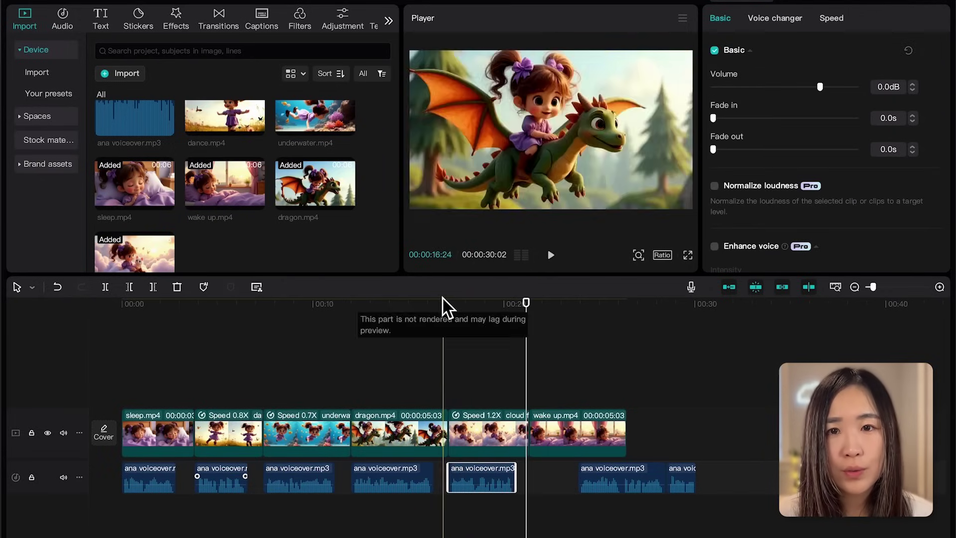
{"action": "left_click", "coordinate": [551, 256]}
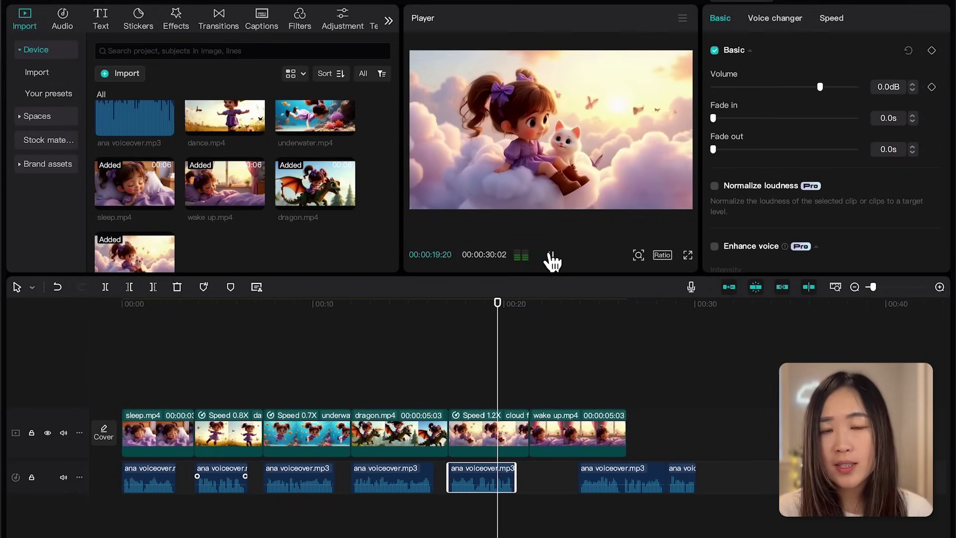
Slow the cloud clip from 1.2x to 1.1x and replay it from about 18 seconds.
{"action": "left_click", "coordinate": [504, 430]}
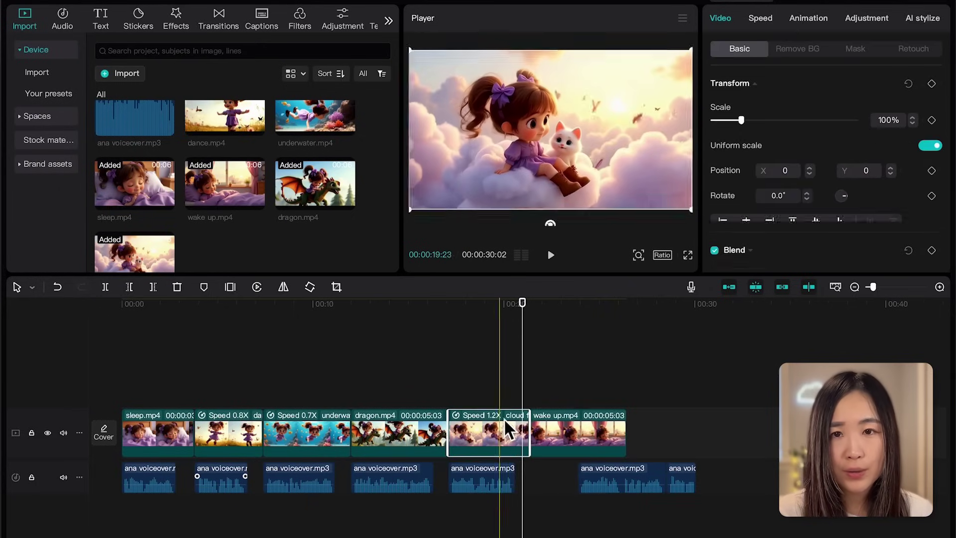
{"action": "left_click", "coordinate": [761, 19]}
{"action": "left_click_drag", "start_coordinate": [748, 102], "coordinate": [749, 102]}
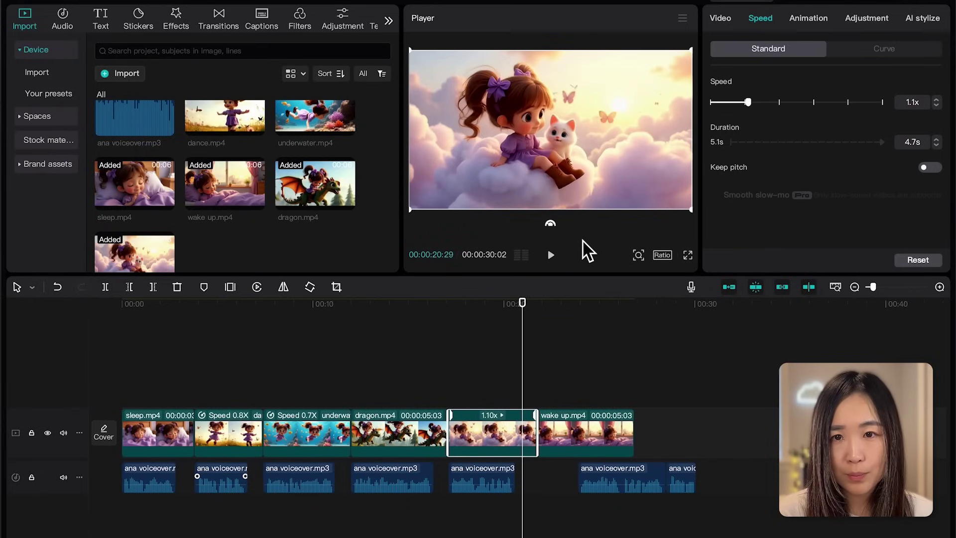
{"action": "left_click_drag", "start_coordinate": [519, 319], "coordinate": [479, 319]}
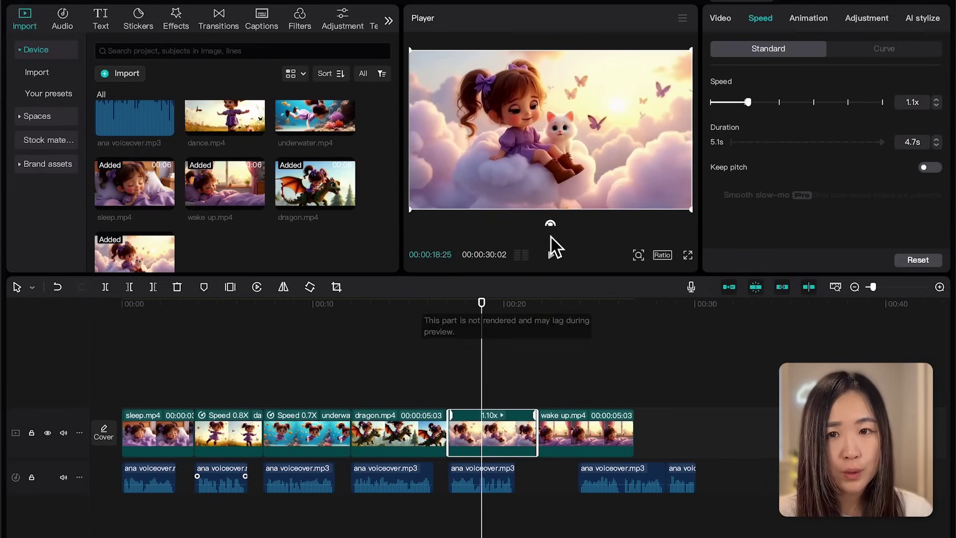
{"action": "left_click", "coordinate": [551, 258]}
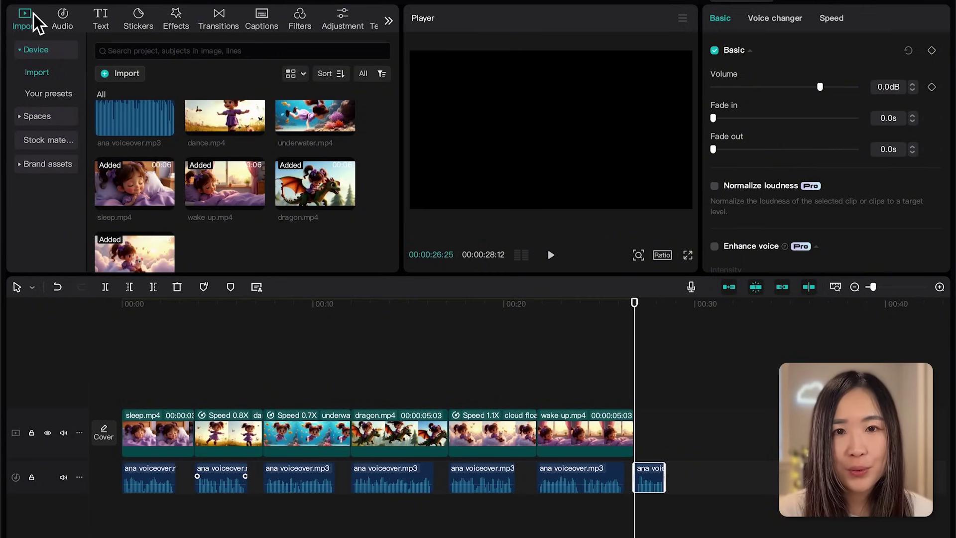
Search stock footage for 'purple back' and add a purple gradient clip at the timeline end.
{"action": "left_click", "coordinate": [31, 139]}
{"action": "left_click", "coordinate": [160, 48]}
{"action": "type", "text": "purple back"}
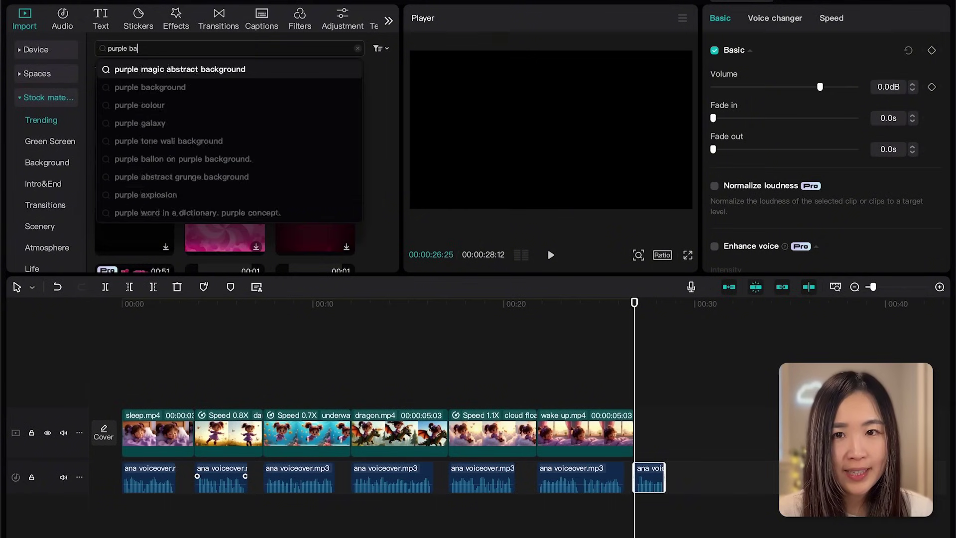
{"action": "left_click", "coordinate": [158, 74]}
{"action": "left_click_drag", "start_coordinate": [135, 112], "coordinate": [643, 424]}
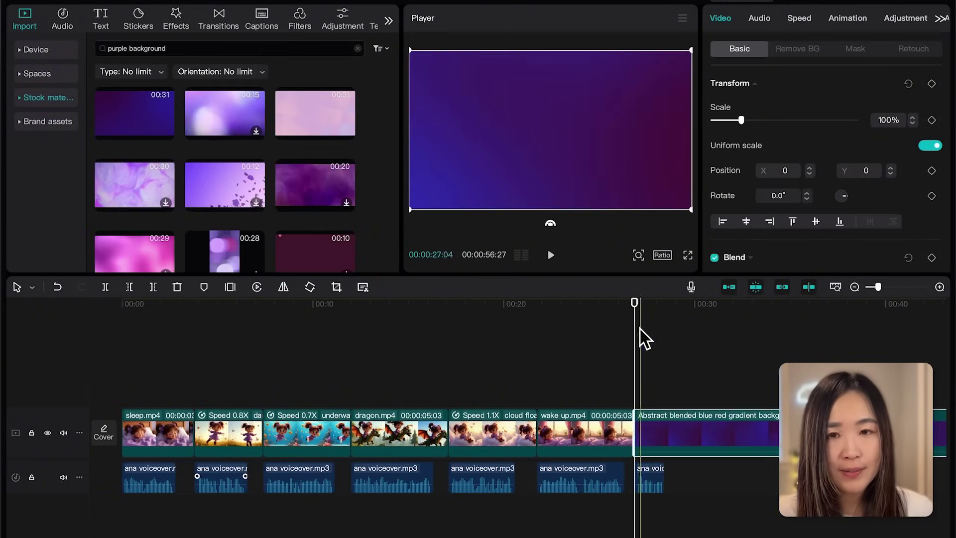
Trim the purple gradient end clip so it finishes near 30 seconds.
{"action": "left_click", "coordinate": [102, 20]}
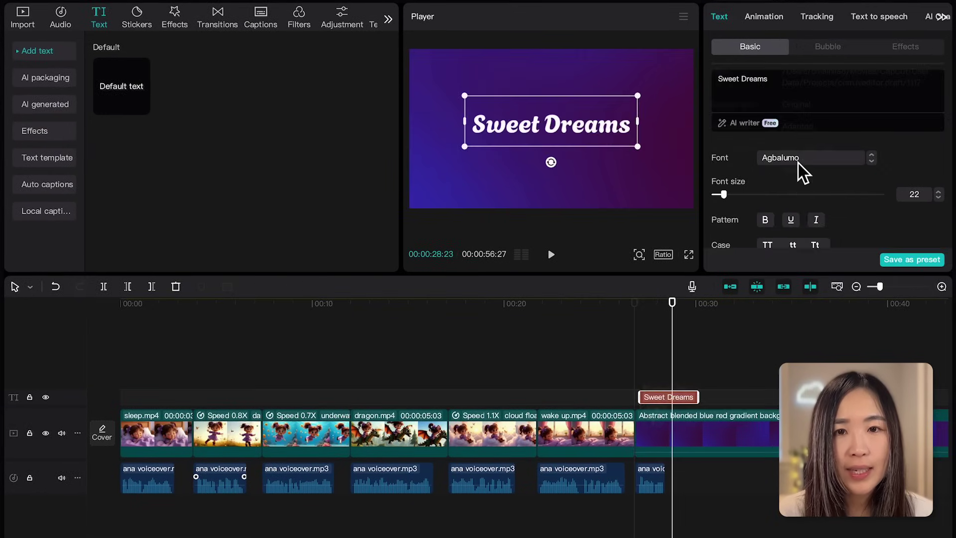
{"action": "scroll", "coordinate": [797, 186], "scroll_direction": "down", "scroll_amount": 10}
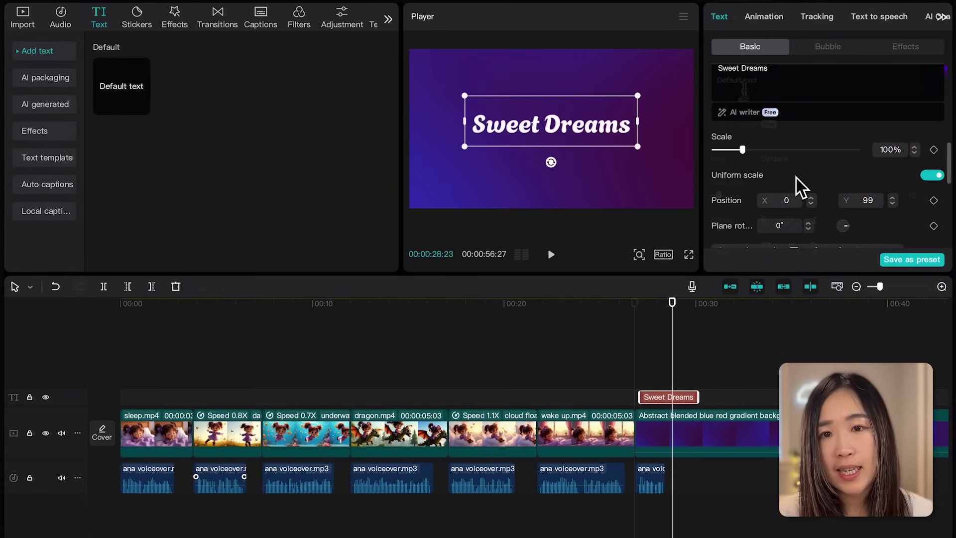
{"action": "scroll", "coordinate": [800, 186], "scroll_direction": "down", "scroll_amount": 3}
{"action": "left_click_drag", "start_coordinate": [948, 434], "coordinate": [699, 427]}
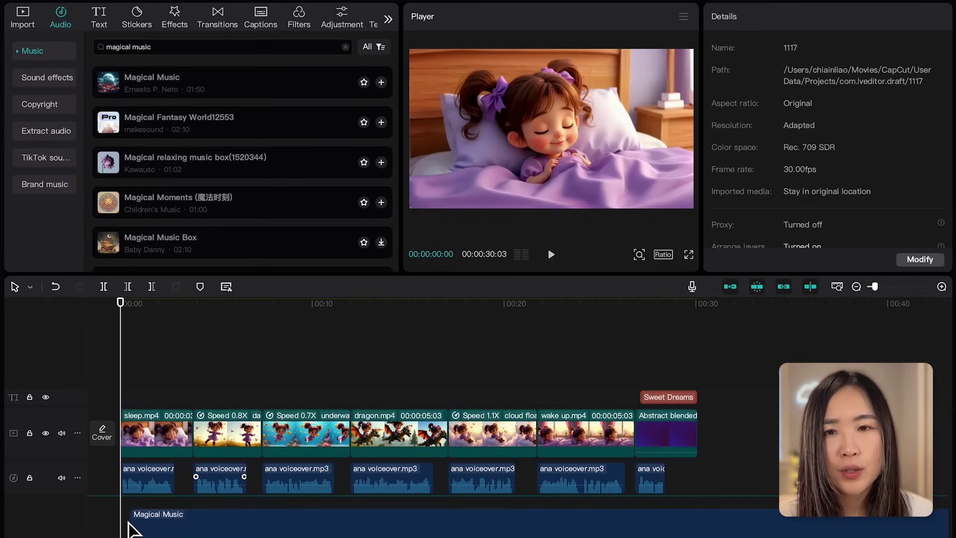
Add and shorten bubble sound effects, including Bubble sound effect 6, under the underwater scene.
{"action": "left_click_drag", "start_coordinate": [128, 528], "coordinate": [117, 519]}
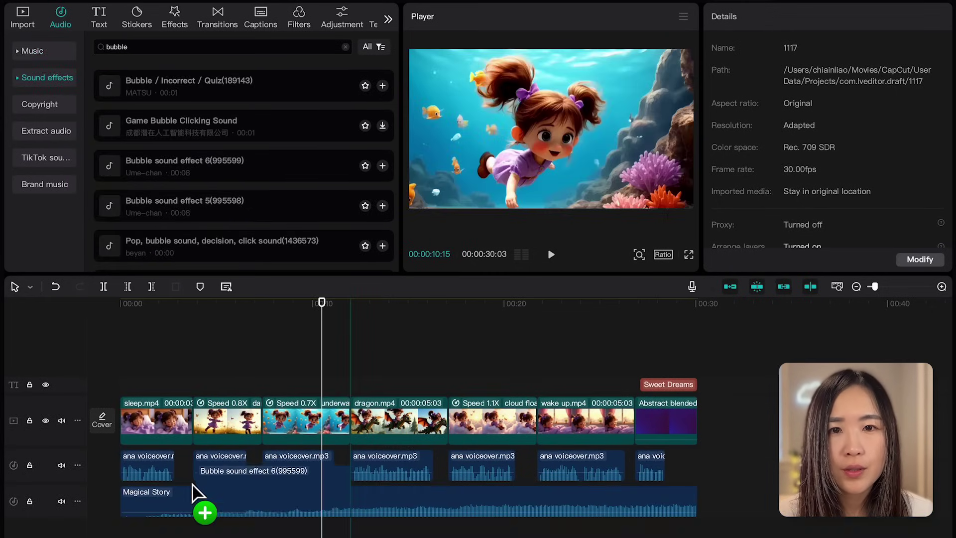
{"action": "left_click_drag", "start_coordinate": [198, 508], "coordinate": [293, 524]}
{"action": "left_click_drag", "start_coordinate": [416, 509], "coordinate": [356, 509]}
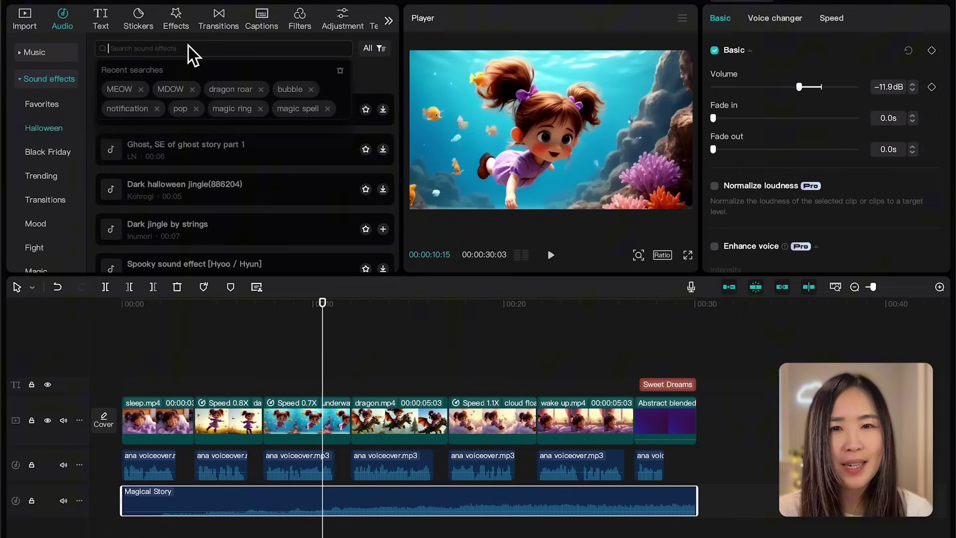
{"action": "type", "text": "bu"}
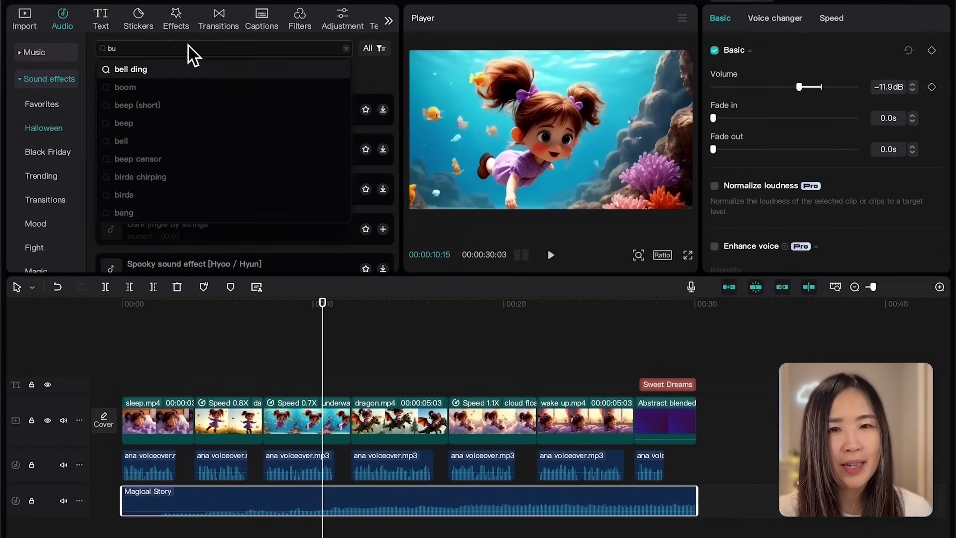
{"action": "type", "text": "bble"}
{"action": "key", "text": "Return"}
{"action": "left_click", "coordinate": [199, 164]}
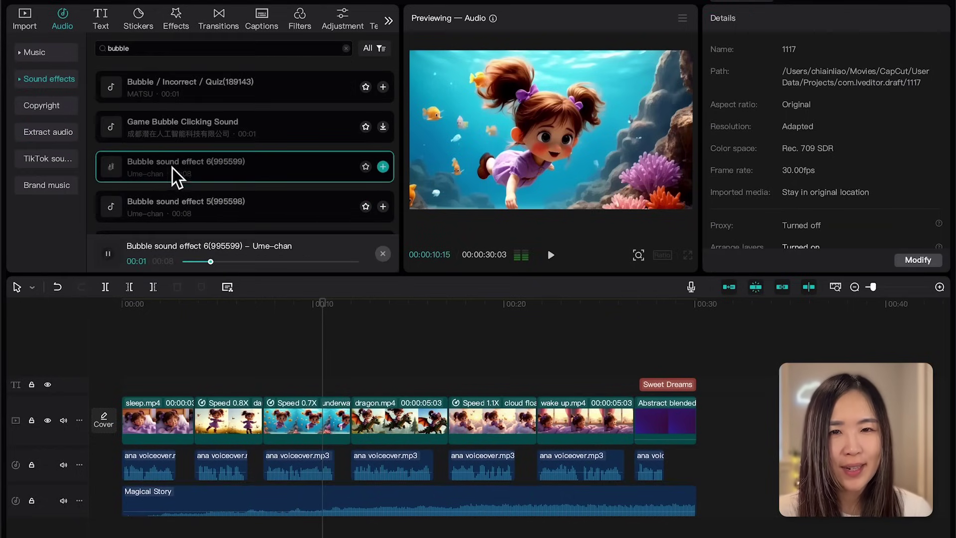
{"action": "left_click_drag", "start_coordinate": [174, 169], "coordinate": [200, 508]}
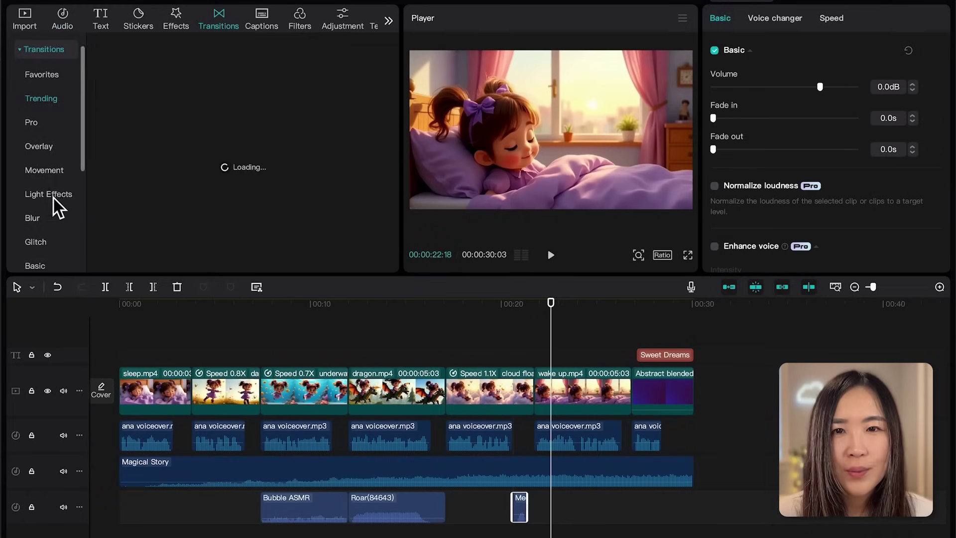
Place the MG Cartoon Swirl transition between wake up and the gradient clip, then preview it.
{"action": "scroll", "coordinate": [48, 199], "scroll_direction": "down", "scroll_amount": 3}
{"action": "left_click", "coordinate": [34, 114]}
{"action": "scroll", "coordinate": [49, 169], "scroll_direction": "up", "scroll_amount": 2}
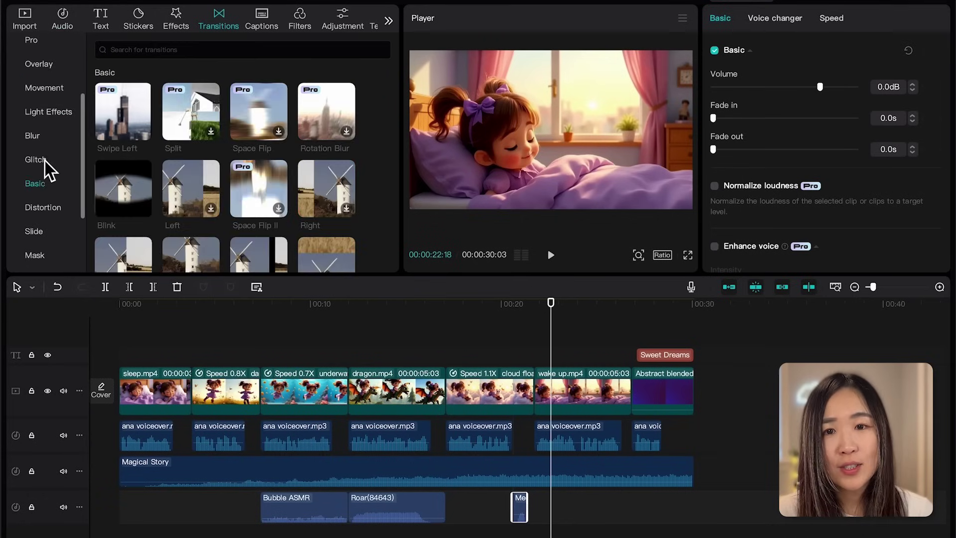
{"action": "left_click", "coordinate": [34, 232]}
{"action": "left_click_drag", "start_coordinate": [259, 119], "coordinate": [631, 393]}
{"action": "left_click", "coordinate": [551, 255]}
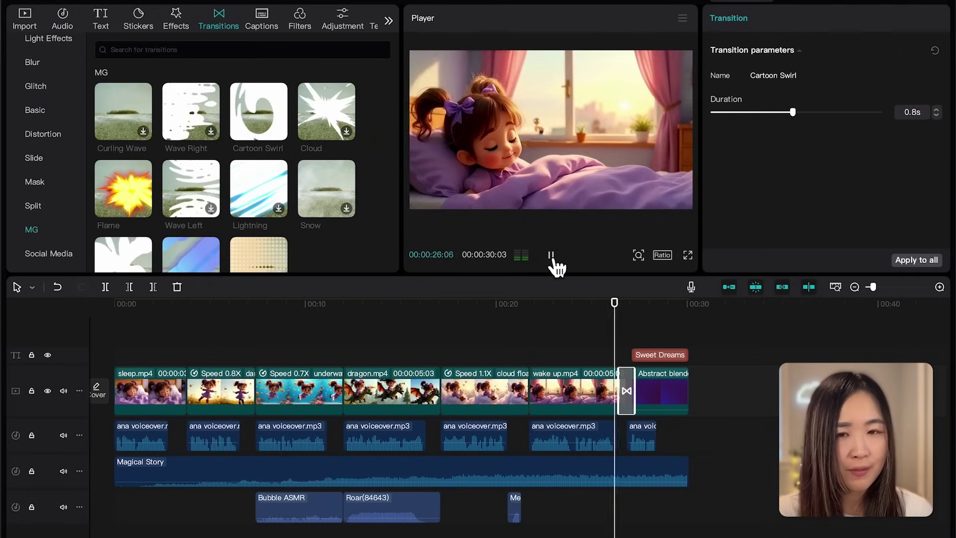